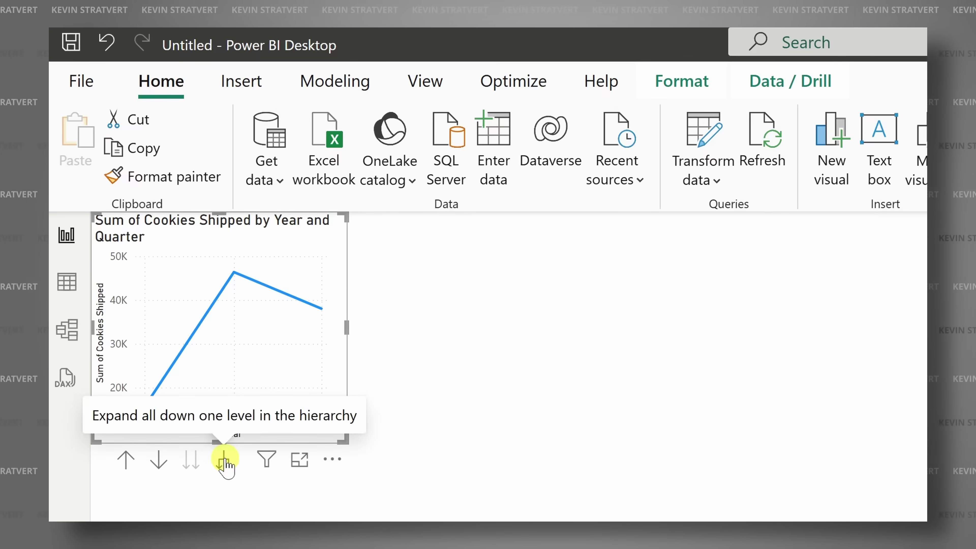
Expand the cookies shipped line chart down one level in its date hierarchy.
{"action": "left_click", "coordinate": [226, 461]}
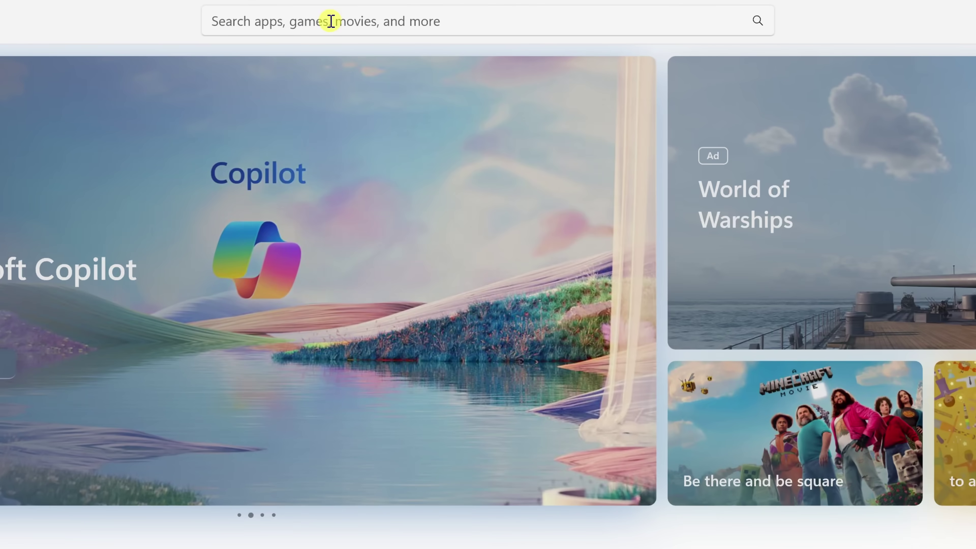
Switch to the Microsoft Store, search for Power BI, and launch Power BI Desktop from its product page.
{"action": "left_click", "coordinate": [331, 21]}
{"action": "type", "text": "Power BI"}
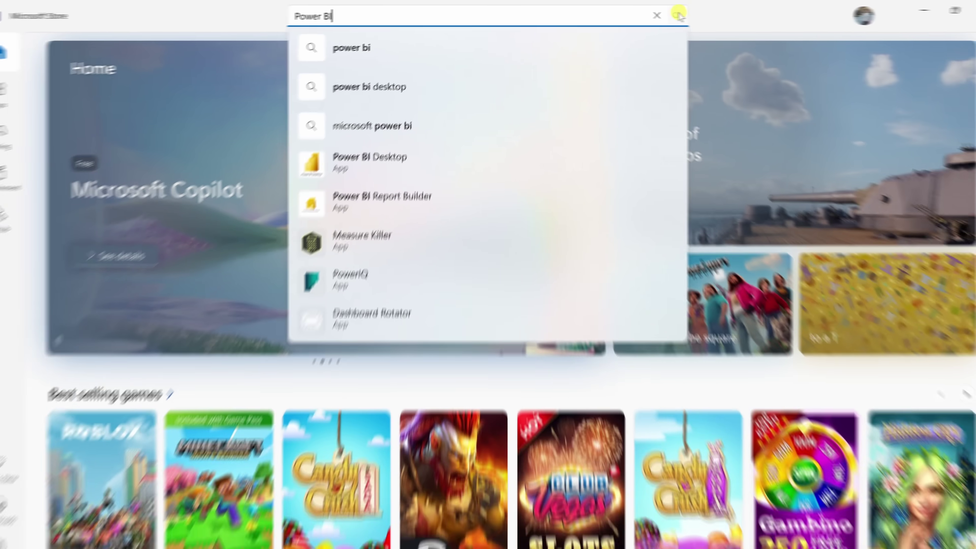
{"action": "left_click", "coordinate": [757, 21]}
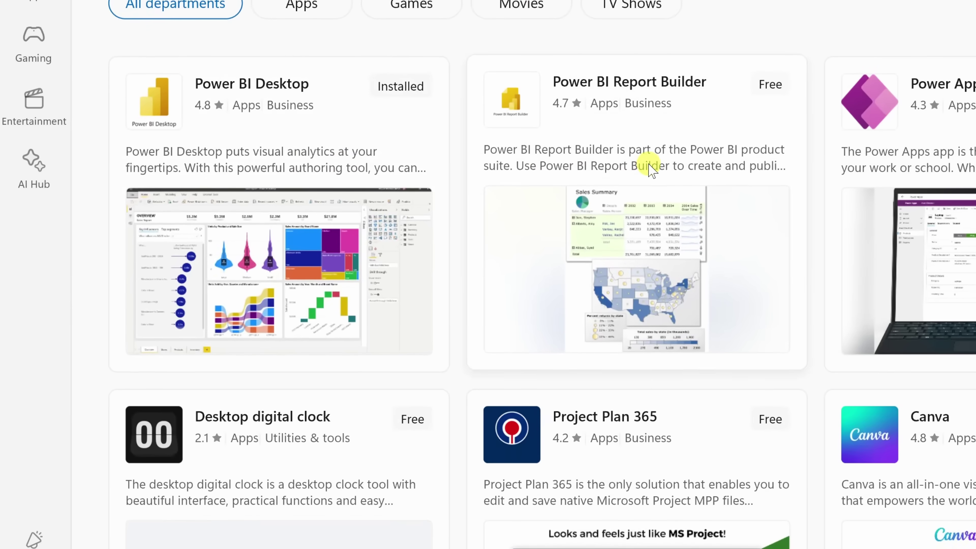
{"action": "mouse_move", "coordinate": [340, 167]}
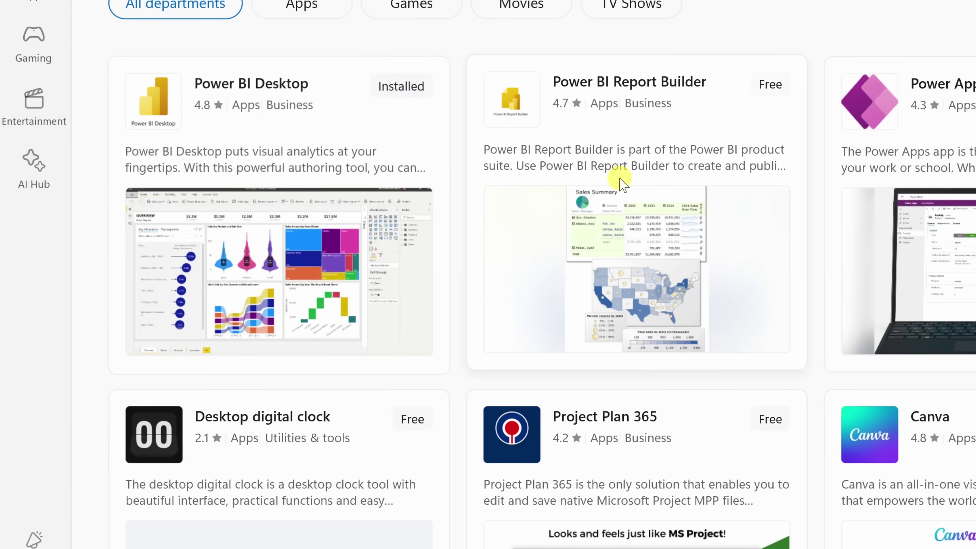
{"action": "mouse_move", "coordinate": [634, 198]}
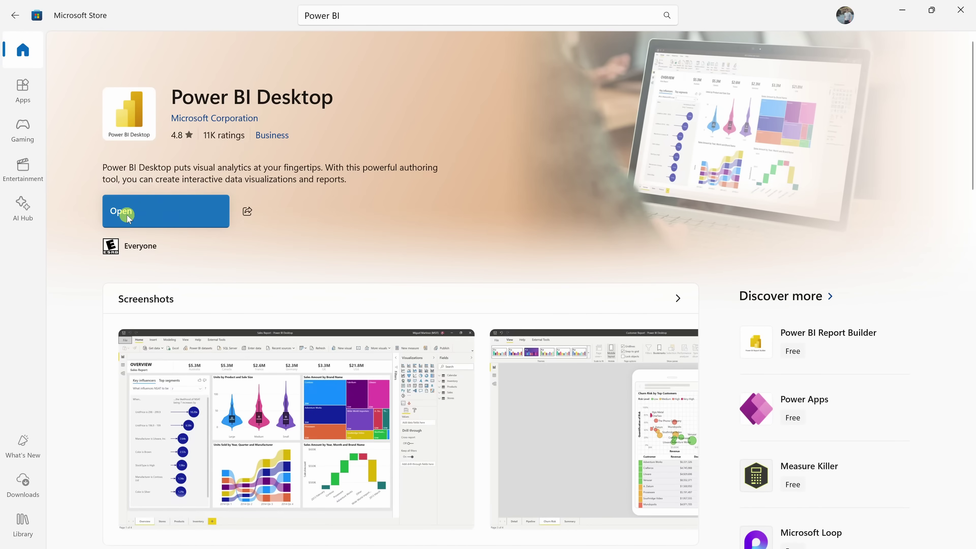
{"action": "left_click", "coordinate": [176, 212]}
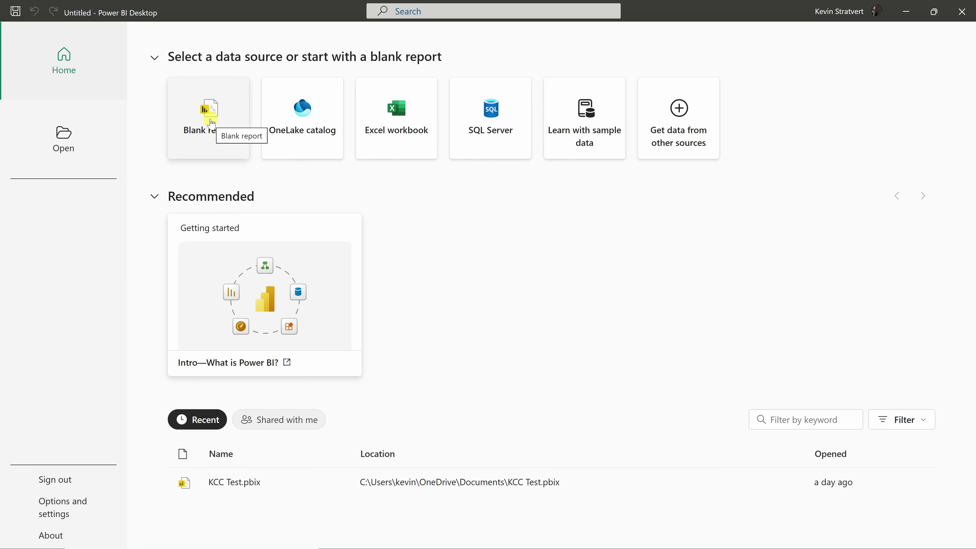
Create a blank report and look over the common data sources available for import.
{"action": "left_click", "coordinate": [211, 124]}
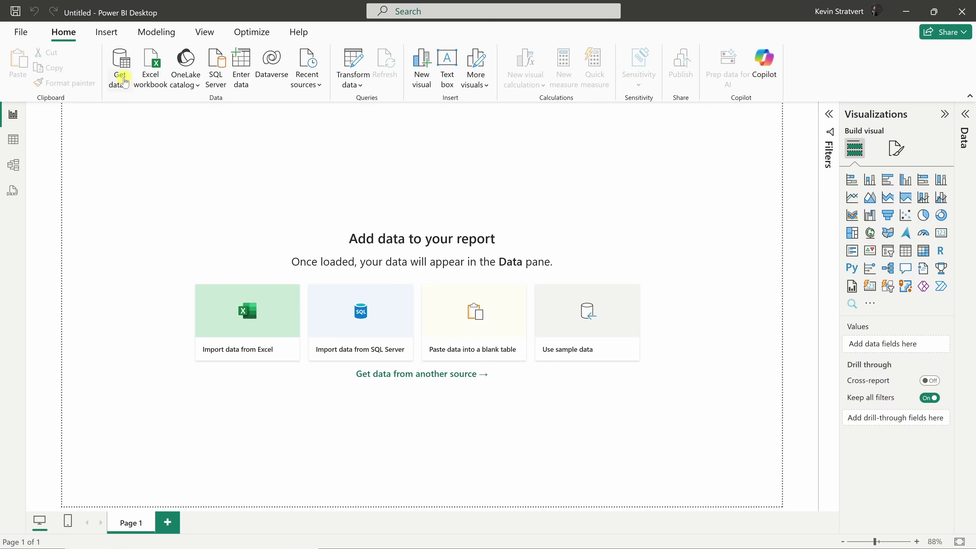
{"action": "left_click", "coordinate": [123, 79]}
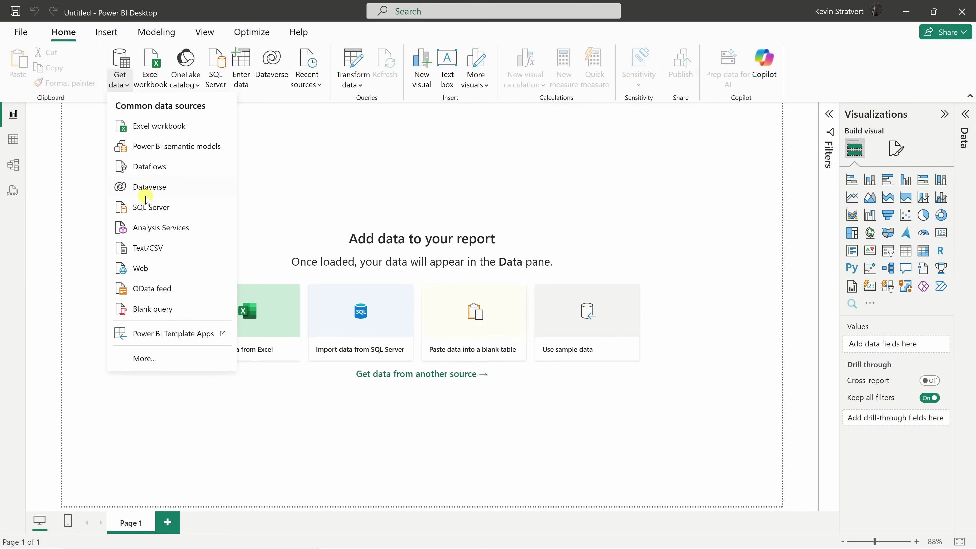
{"action": "left_click", "coordinate": [289, 129]}
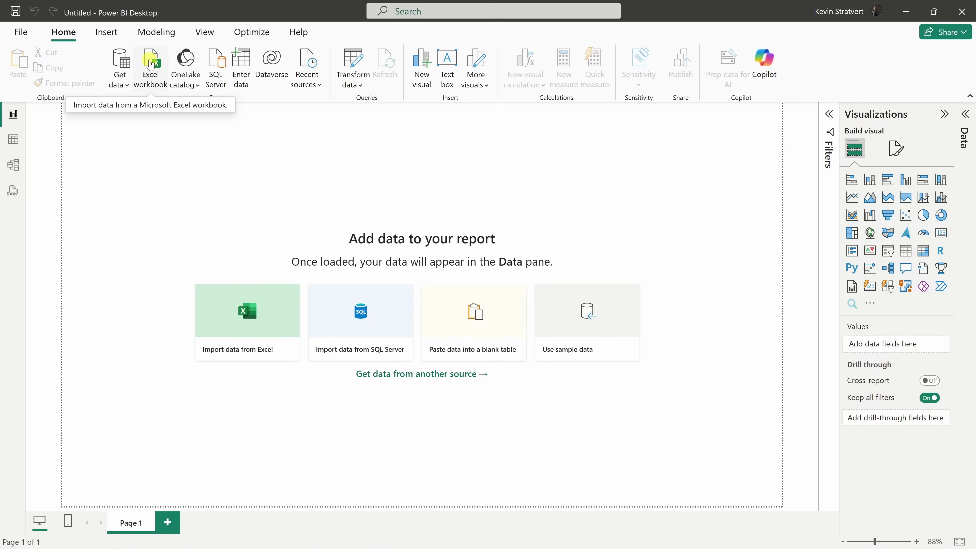
Connect to the Excel workbook Kevin_Cookie_Company_Data.xlsx as the report's data source.
{"action": "left_click", "coordinate": [152, 73]}
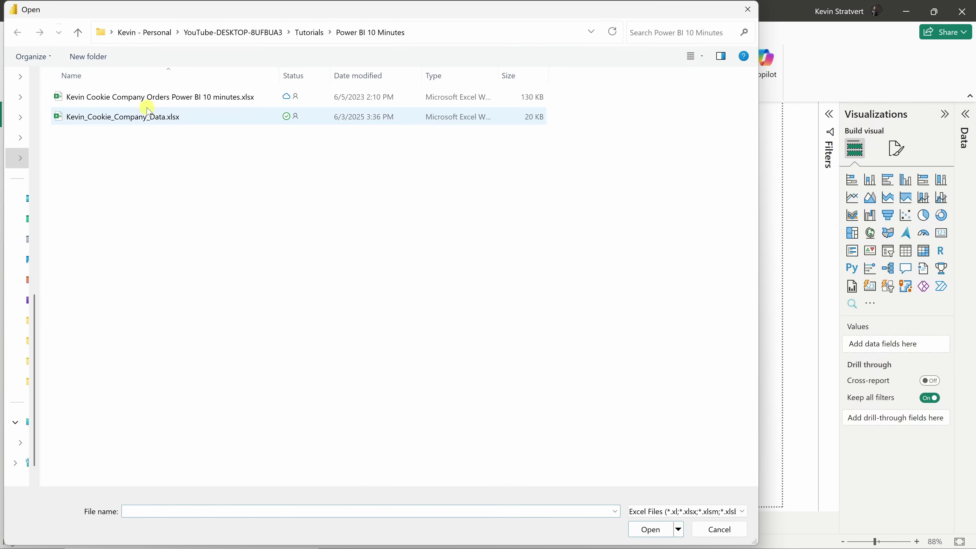
{"action": "left_click", "coordinate": [148, 117]}
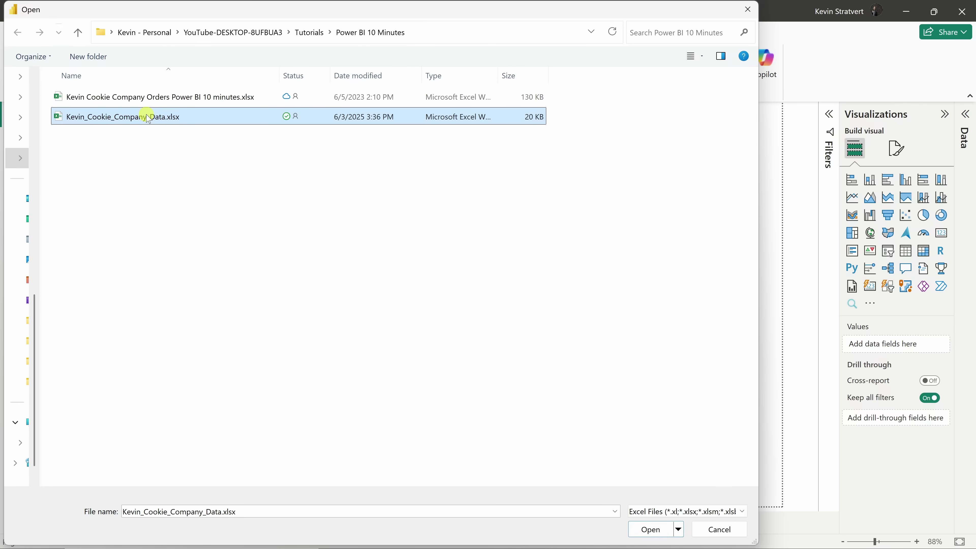
{"action": "double_click", "coordinate": [148, 117]}
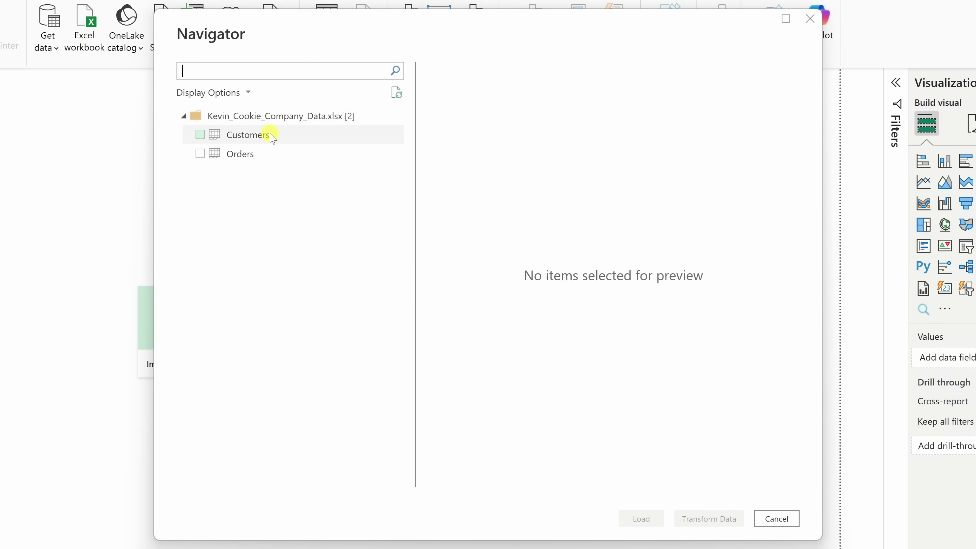
Preview the workbook's Customers and Orders tables and select both for import.
{"action": "left_click", "coordinate": [249, 135]}
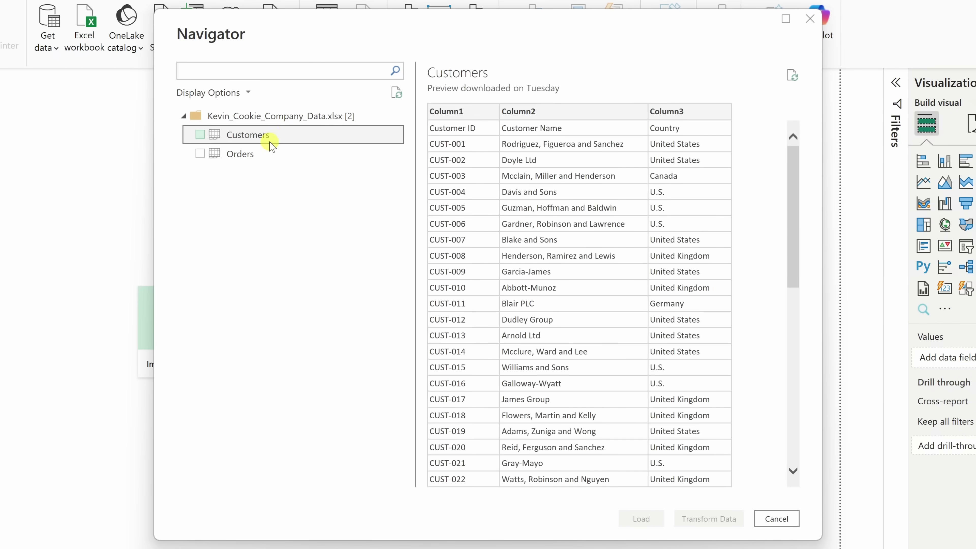
{"action": "left_click", "coordinate": [271, 155]}
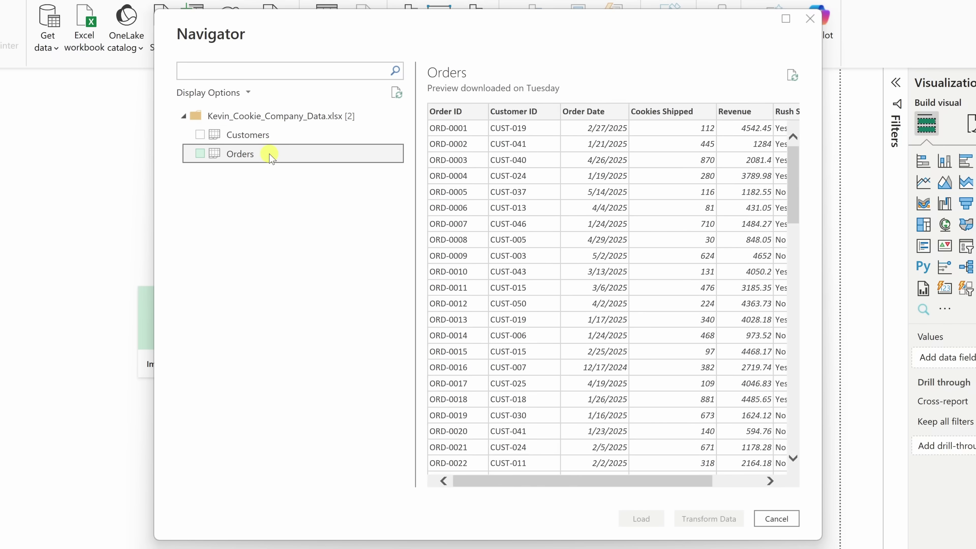
{"action": "left_click", "coordinate": [199, 134]}
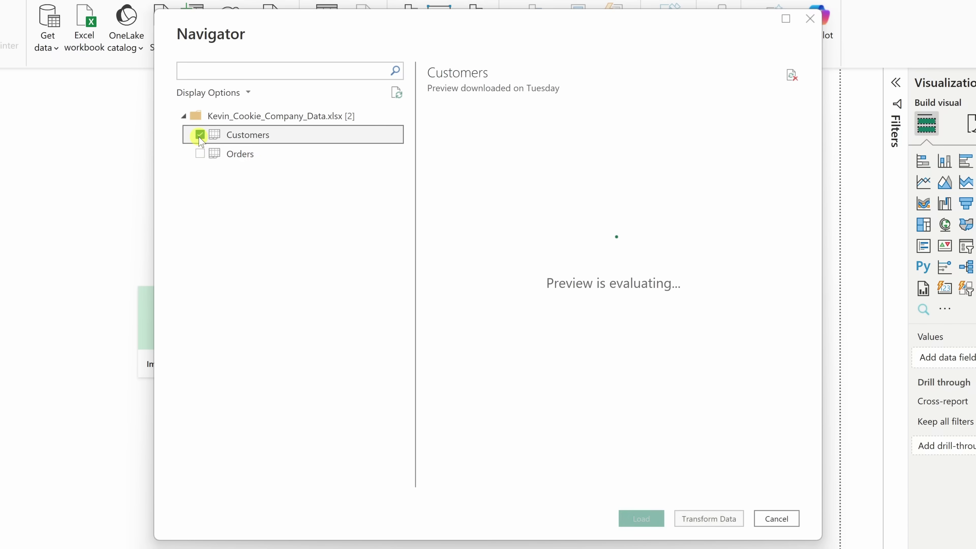
{"action": "left_click", "coordinate": [200, 154]}
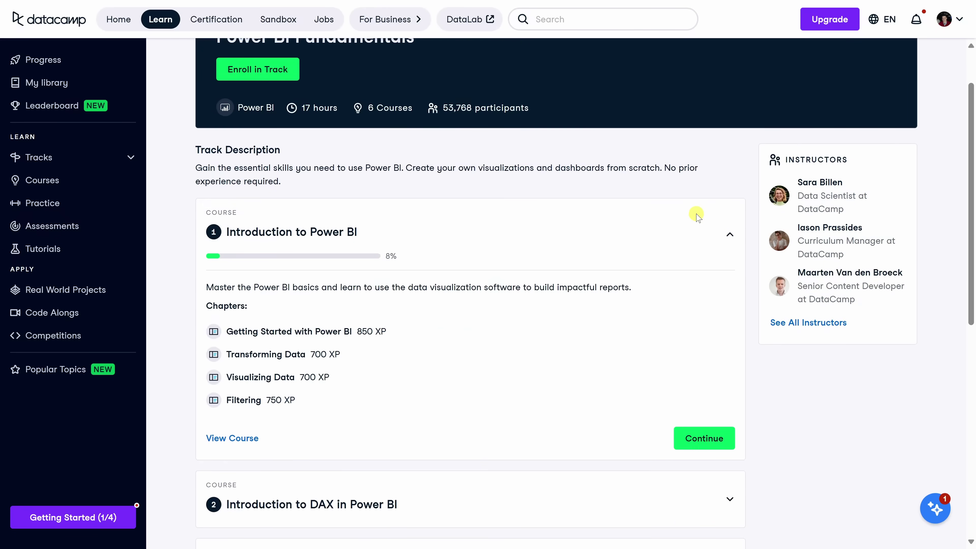
Switch to DataCamp and review the courses listed in the Power BI Fundamentals track.
{"action": "scroll", "coordinate": [698, 216], "scroll_direction": "down", "scroll_amount": 4}
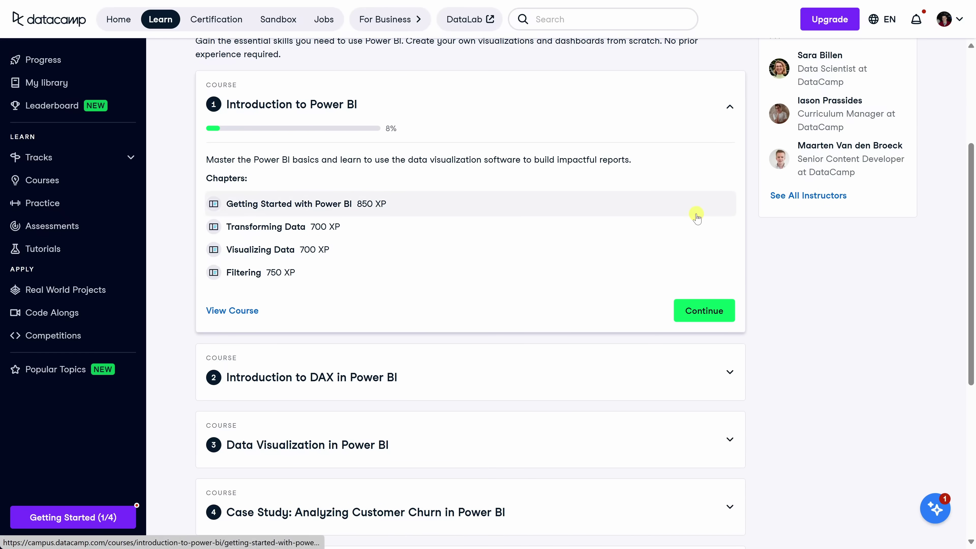
{"action": "scroll", "coordinate": [694, 201], "scroll_direction": "down", "scroll_amount": 2}
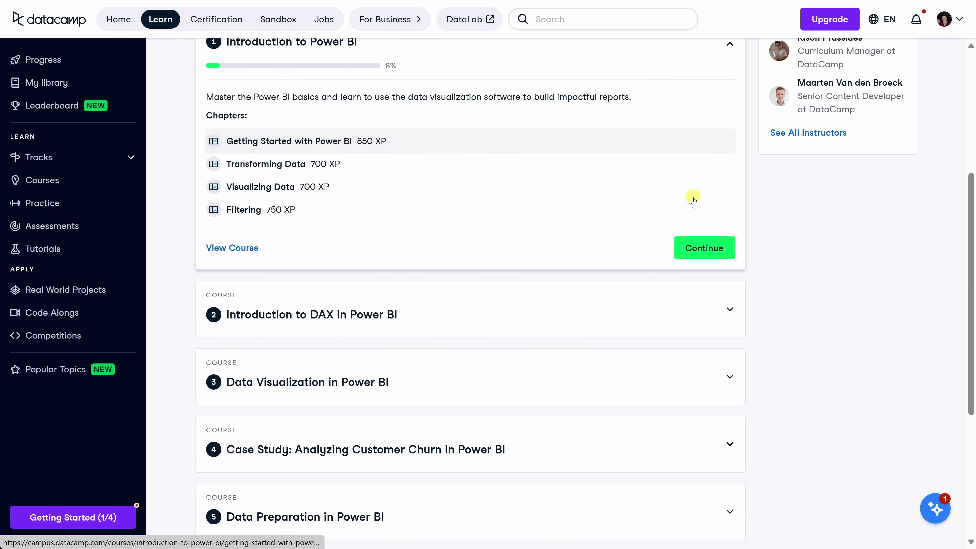
{"action": "scroll", "coordinate": [694, 201], "scroll_direction": "down", "scroll_amount": 4}
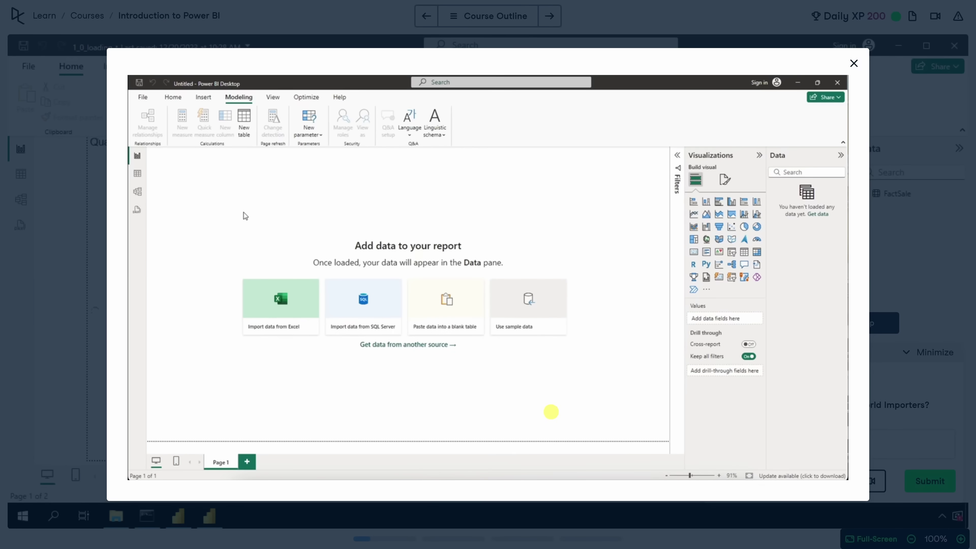
Close the exercise video, skip the Getting started lesson to 3:15, and browse the Get Data connectors in the practice exercise.
{"action": "left_click", "coordinate": [854, 63]}
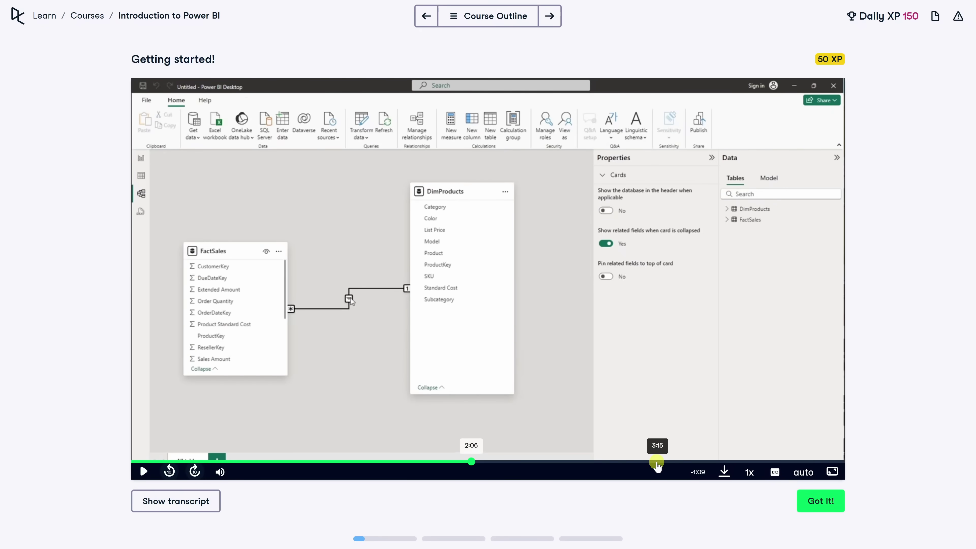
{"action": "left_click", "coordinate": [656, 464]}
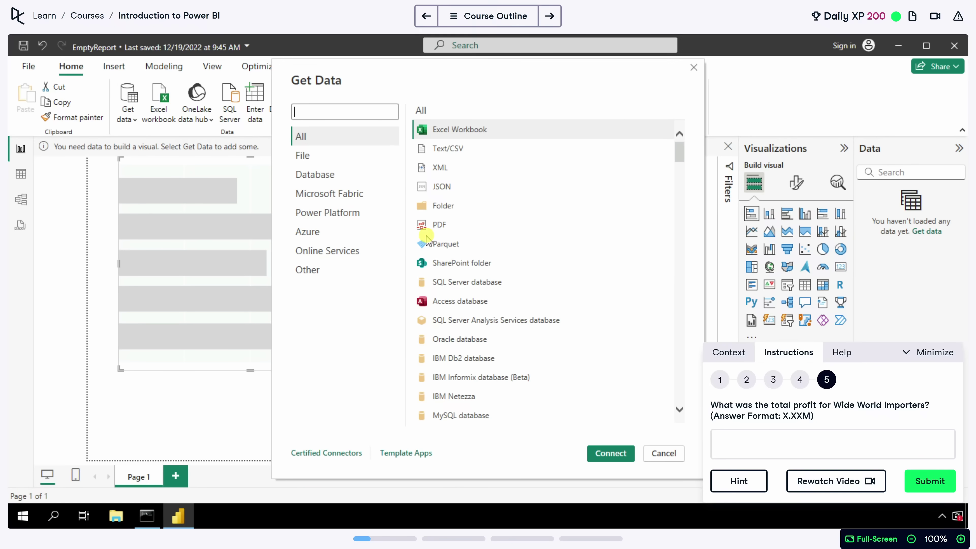
{"action": "scroll", "coordinate": [493, 220], "scroll_direction": "down", "scroll_amount": 6}
{"action": "scroll", "coordinate": [525, 285], "scroll_direction": "up", "scroll_amount": 6}
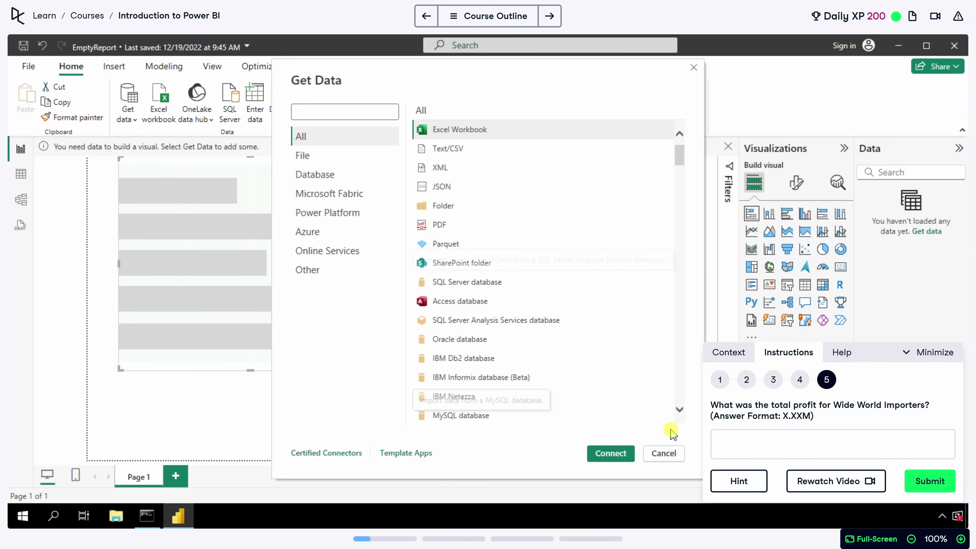
{"action": "left_click", "coordinate": [660, 452]}
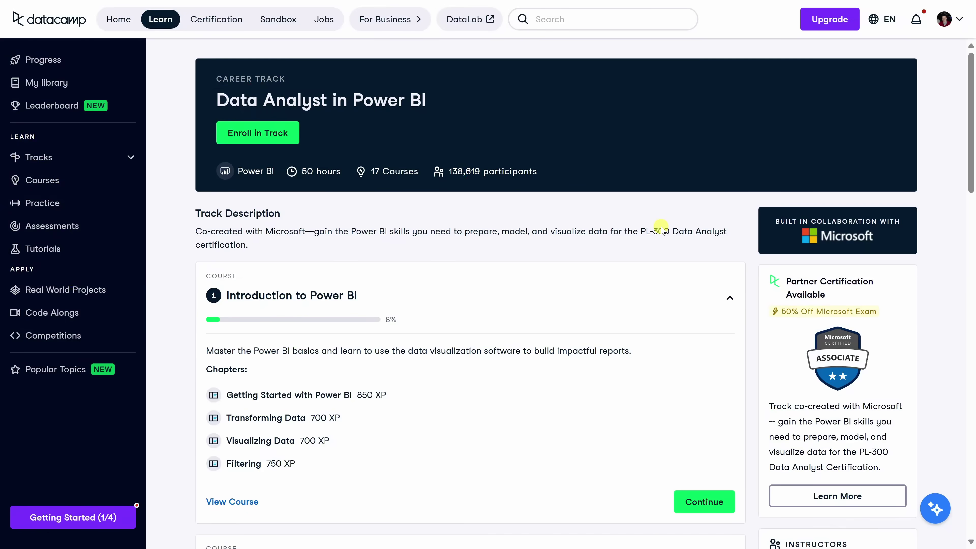
Review the description and course list of the Data Analyst in Power BI career track.
{"action": "scroll", "coordinate": [661, 230], "scroll_direction": "down", "scroll_amount": 5}
{"action": "scroll", "coordinate": [658, 208], "scroll_direction": "down", "scroll_amount": 1}
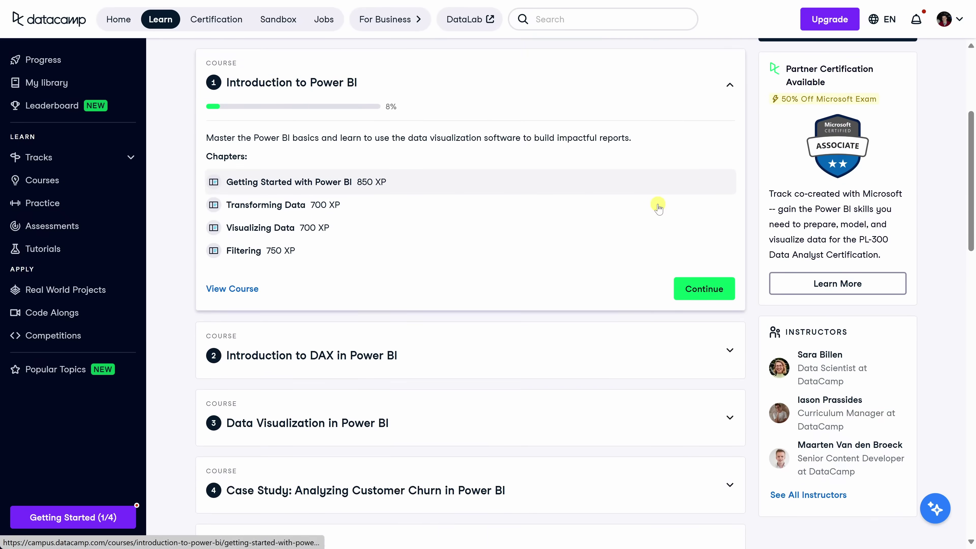
{"action": "scroll", "coordinate": [658, 208], "scroll_direction": "down", "scroll_amount": 3}
{"action": "scroll", "coordinate": [655, 204], "scroll_direction": "up", "scroll_amount": 8}
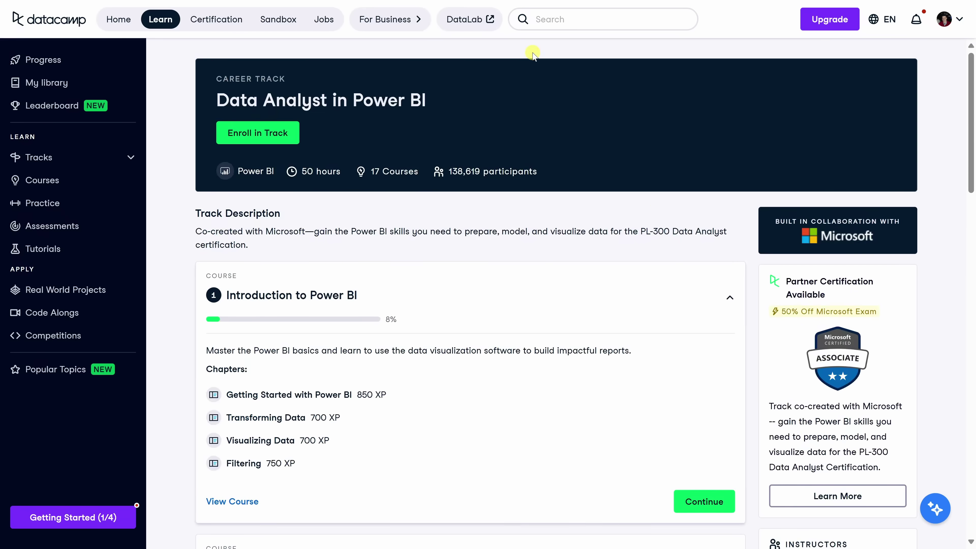
{"action": "mouse_move", "coordinate": [481, 2]}
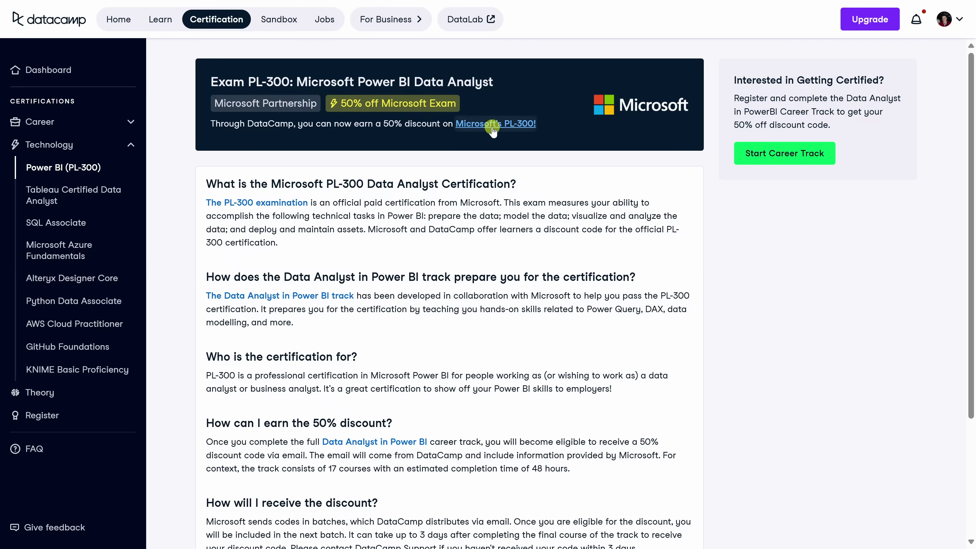
Open Microsoft's PL-300 certification page from the DataCamp exam page and read through its details.
{"action": "left_click", "coordinate": [509, 127]}
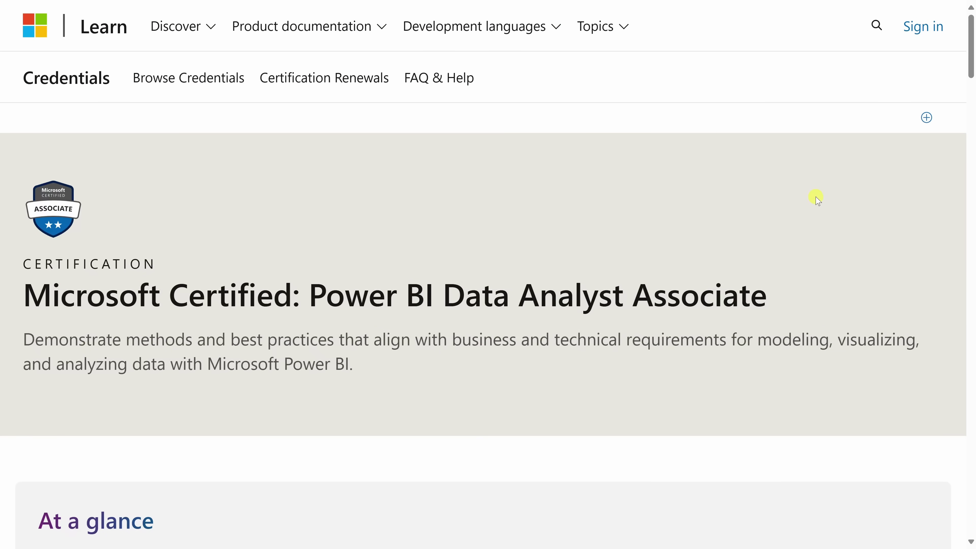
{"action": "scroll", "coordinate": [817, 198], "scroll_direction": "down", "scroll_amount": 8}
{"action": "scroll", "coordinate": [818, 199], "scroll_direction": "down", "scroll_amount": 8}
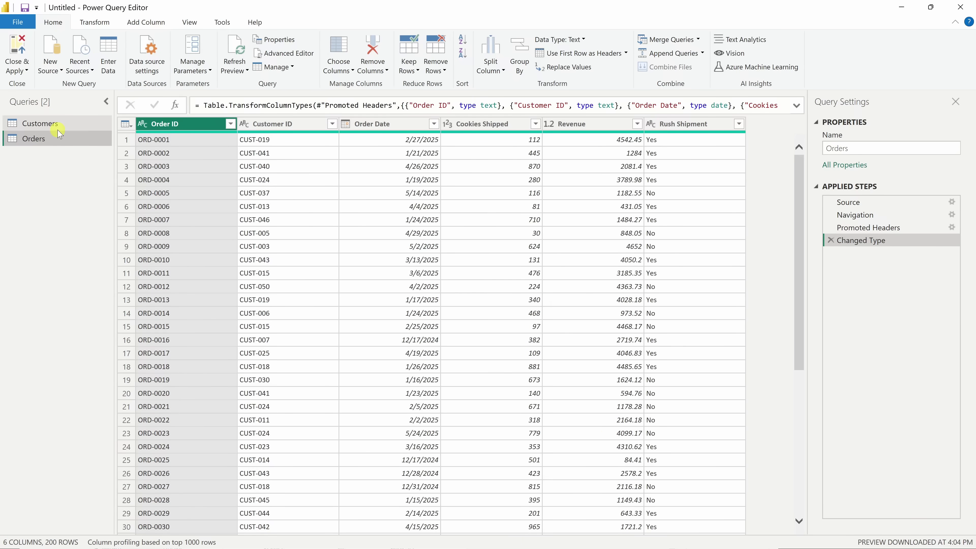
In Power Query Editor, look at the Customers query and remove the Rush Shipment column from the Orders query.
{"action": "left_click", "coordinate": [60, 123]}
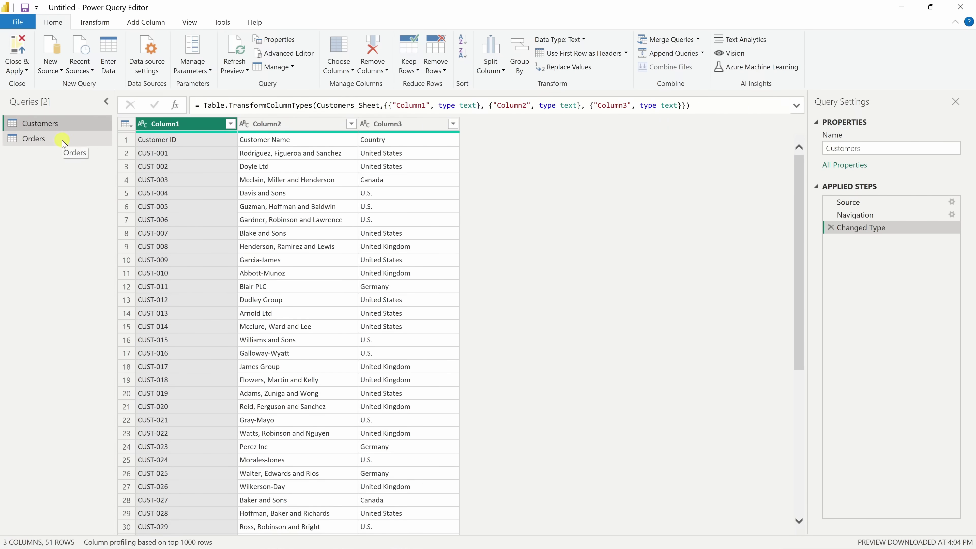
{"action": "left_click", "coordinate": [62, 142]}
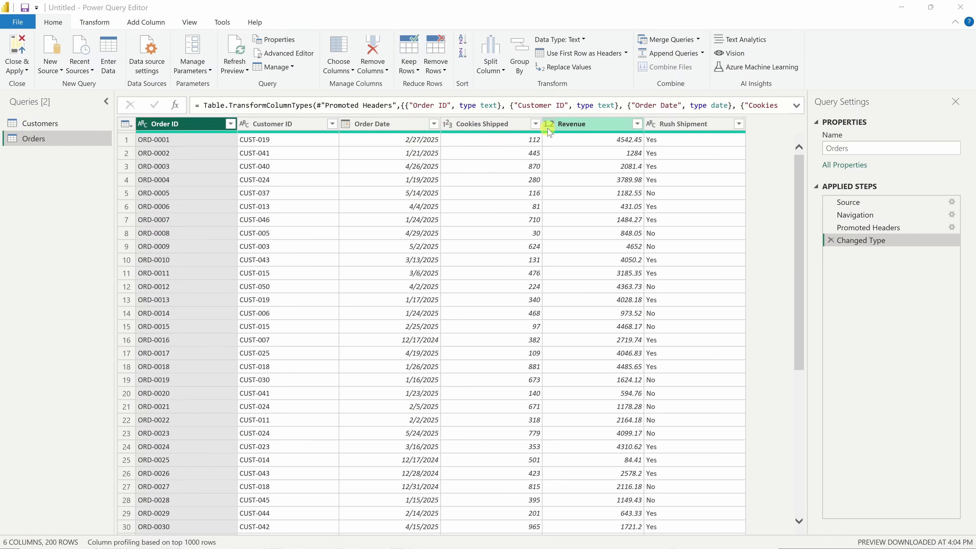
{"action": "right_click", "coordinate": [687, 128]}
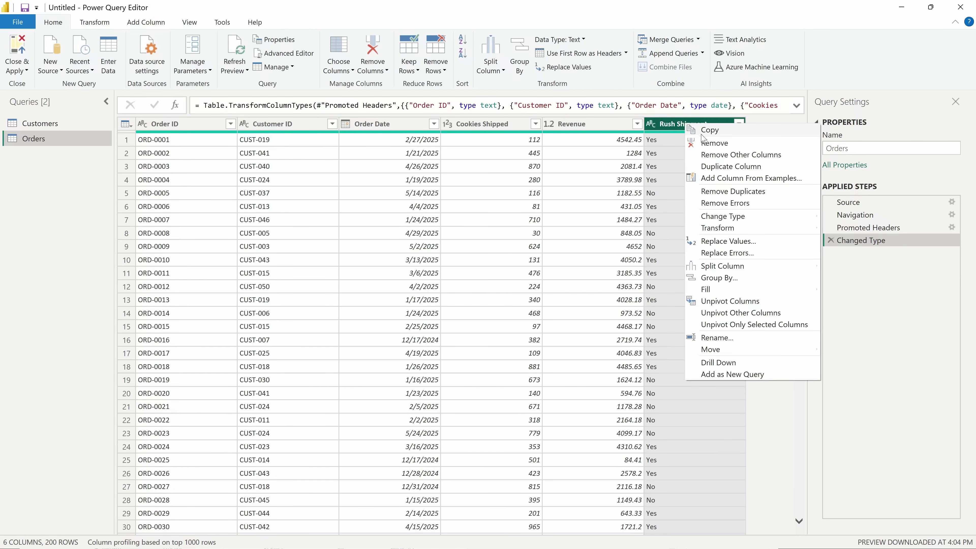
{"action": "left_click", "coordinate": [713, 144]}
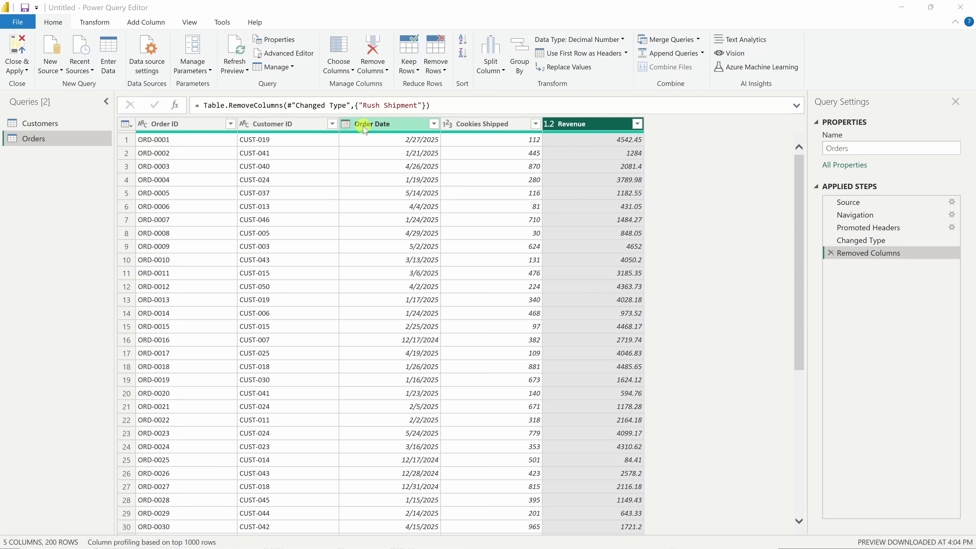
View the data type options for the Order Date column and delete the Removed Columns applied step from the Orders query.
{"action": "left_click", "coordinate": [345, 124]}
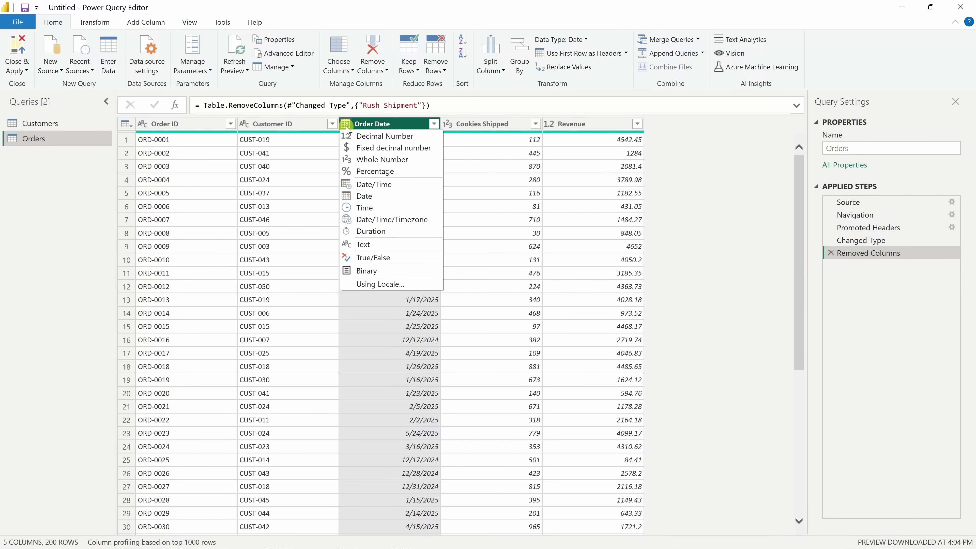
{"action": "left_click", "coordinate": [346, 125]}
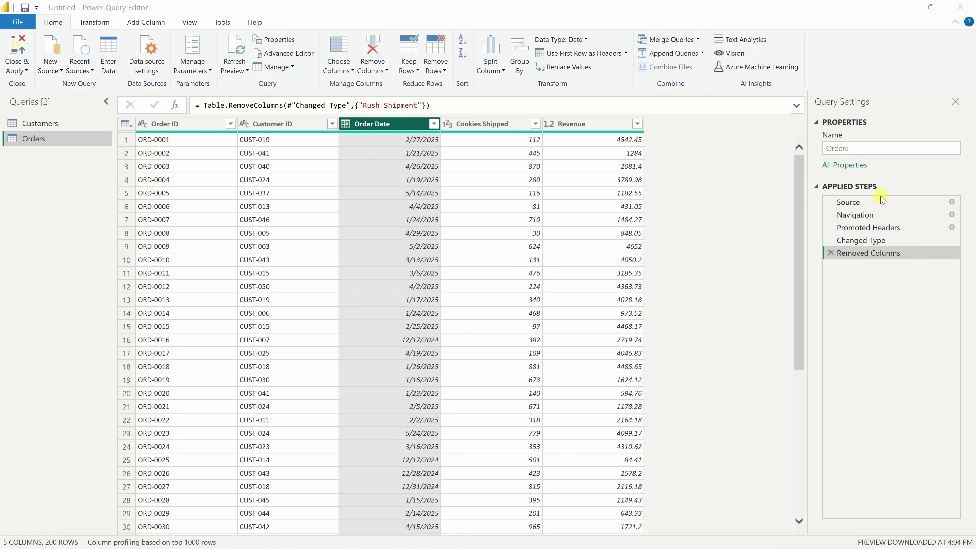
{"action": "left_click", "coordinate": [831, 253]}
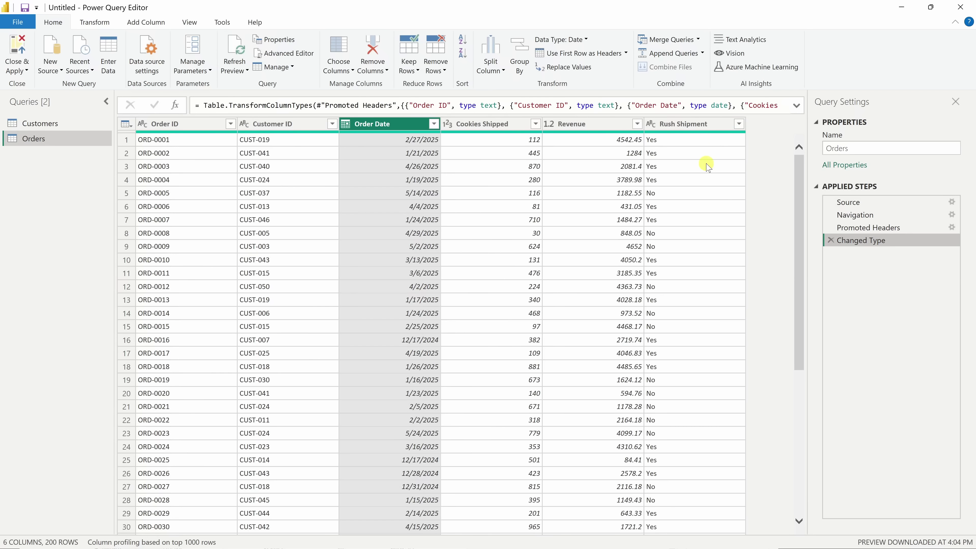
Remove the Rush Shipment column from the Orders query and apply the query changes to the report.
{"action": "right_click", "coordinate": [703, 130]}
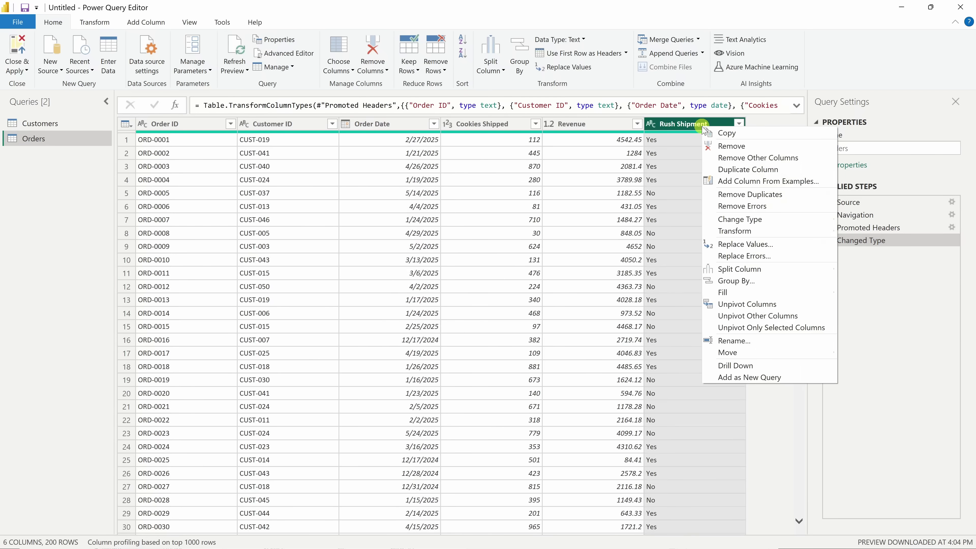
{"action": "left_click", "coordinate": [724, 148]}
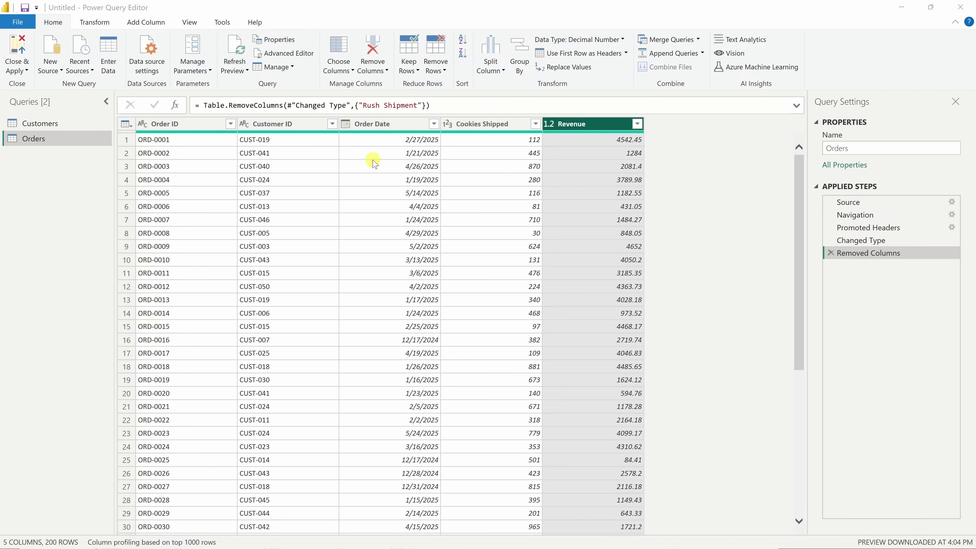
{"action": "left_click", "coordinate": [14, 47]}
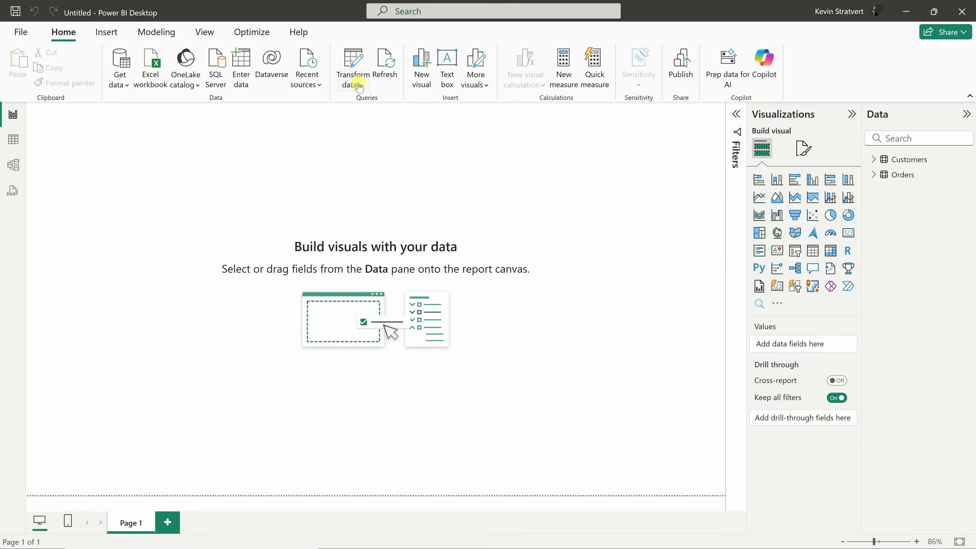
Reopen the Power Query Editor and use the first row of the Customers query as its column headers.
{"action": "left_click", "coordinate": [359, 66]}
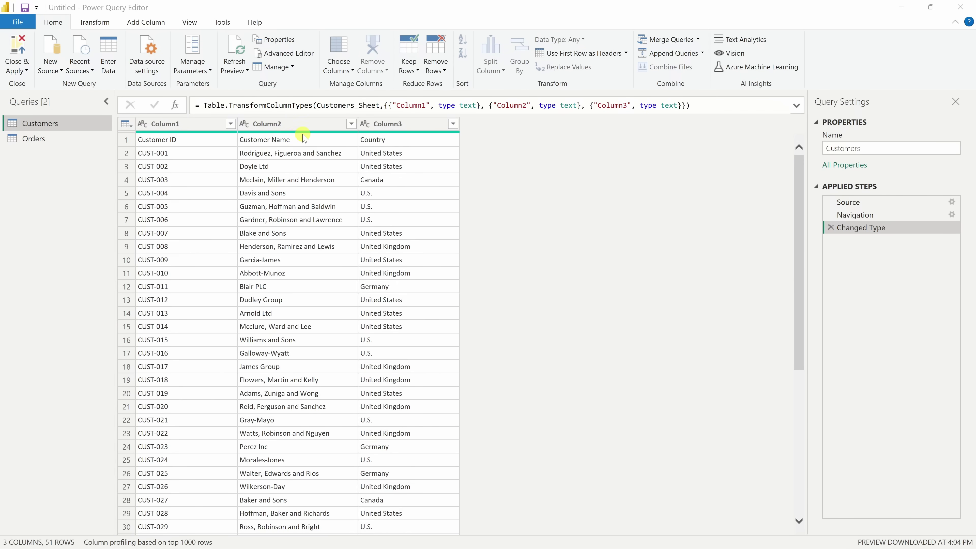
{"action": "mouse_move", "coordinate": [362, 135]}
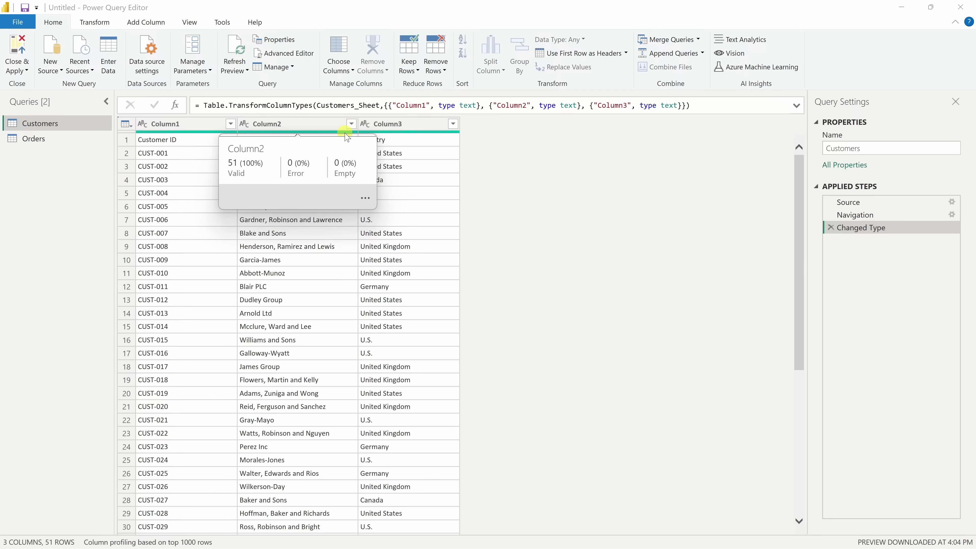
{"action": "left_click", "coordinate": [130, 125]}
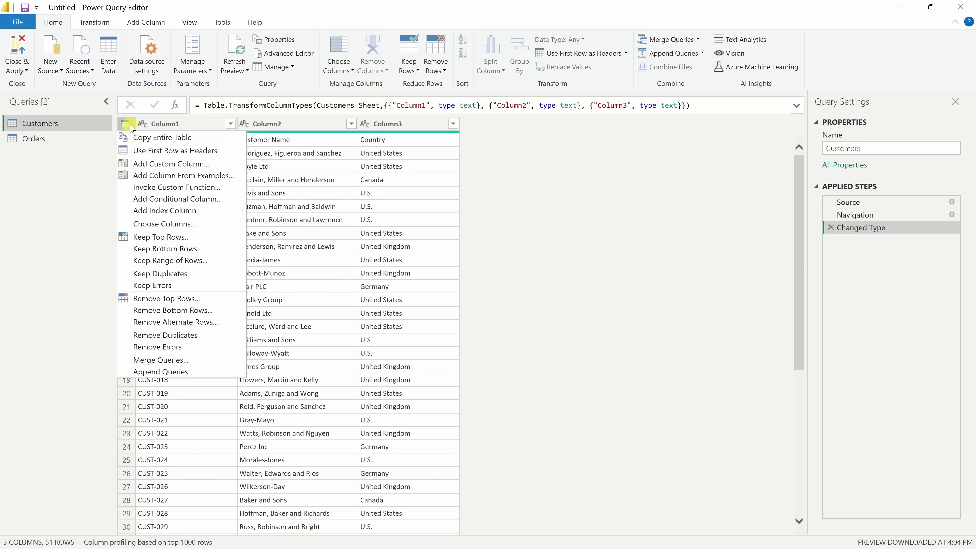
{"action": "left_click", "coordinate": [173, 150]}
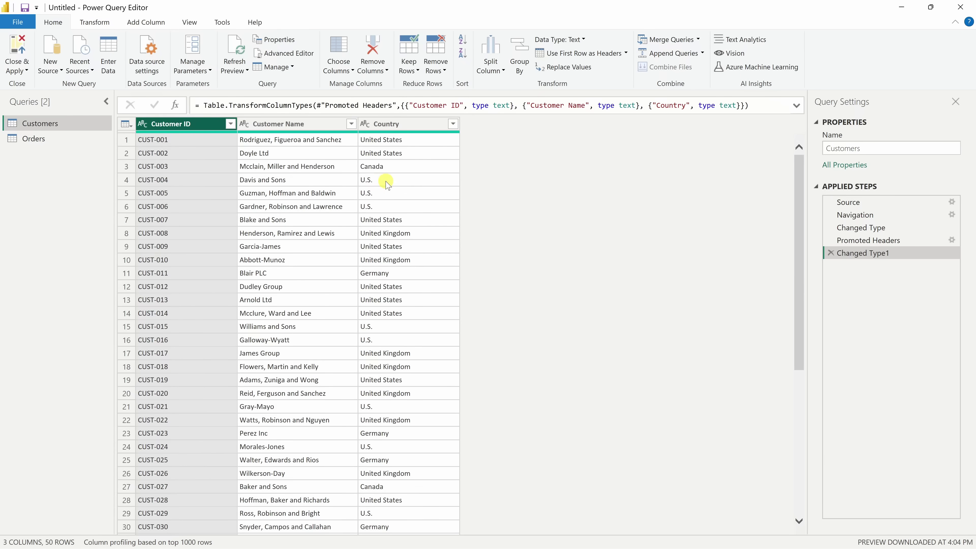
Replace "U.S." with "United States" in the Customers query's Country column and apply the changes to the report.
{"action": "left_click", "coordinate": [387, 123]}
{"action": "right_click", "coordinate": [394, 129]}
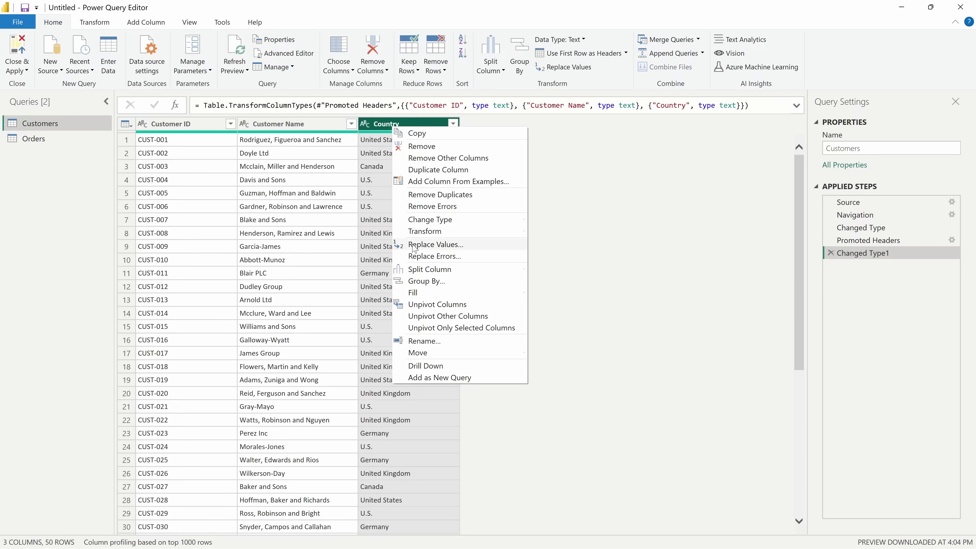
{"action": "left_click", "coordinate": [437, 245]}
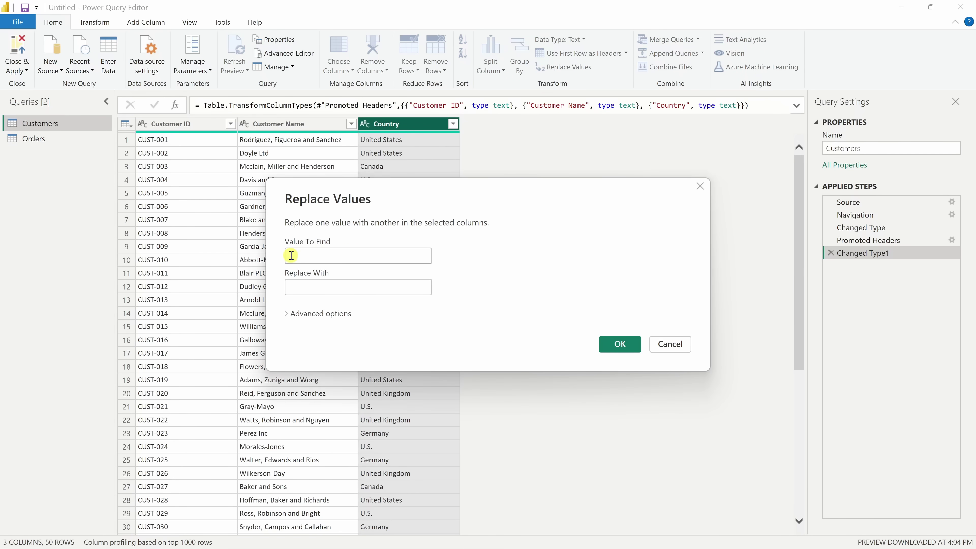
{"action": "left_click", "coordinate": [326, 256]}
{"action": "type", "text": "U.S."}
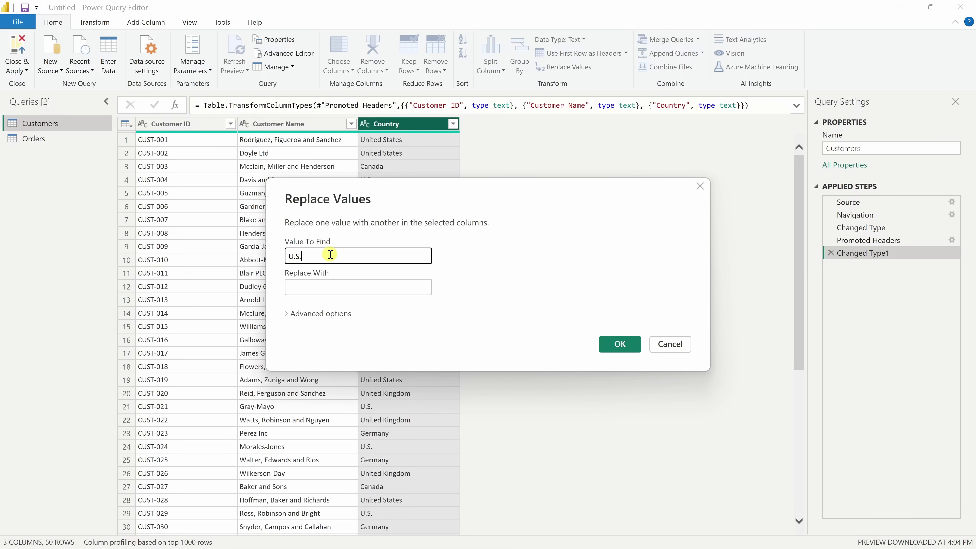
{"action": "left_click", "coordinate": [330, 287]}
{"action": "type", "text": "United States"}
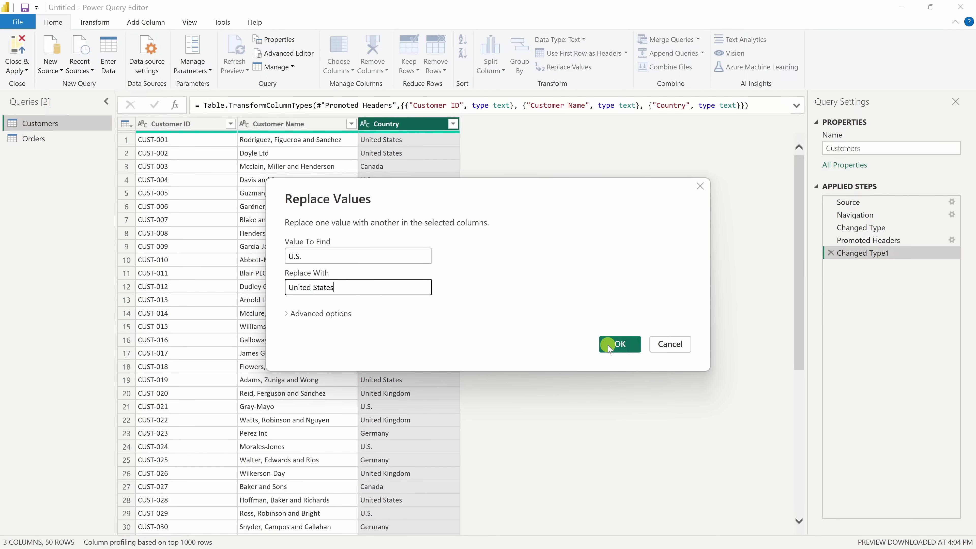
{"action": "left_click", "coordinate": [620, 345]}
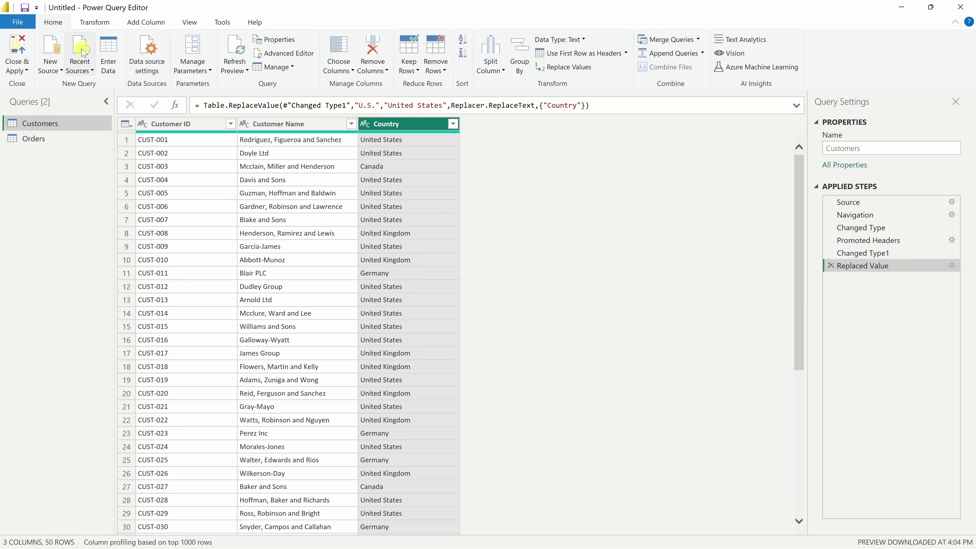
{"action": "left_click", "coordinate": [14, 46]}
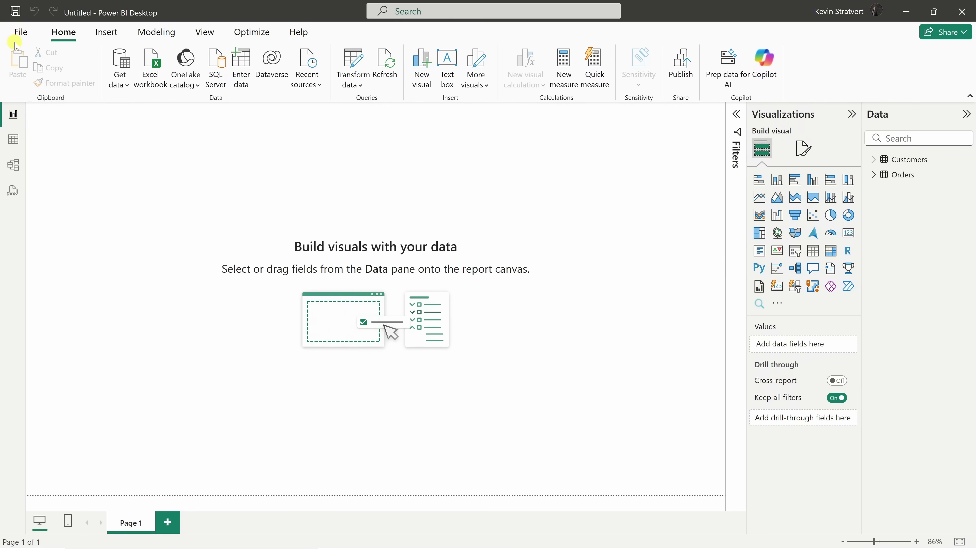
In the data model diagram, try to relate the Customers table's Customer ID to the Orders table's Customer ID.
{"action": "left_click", "coordinate": [13, 166]}
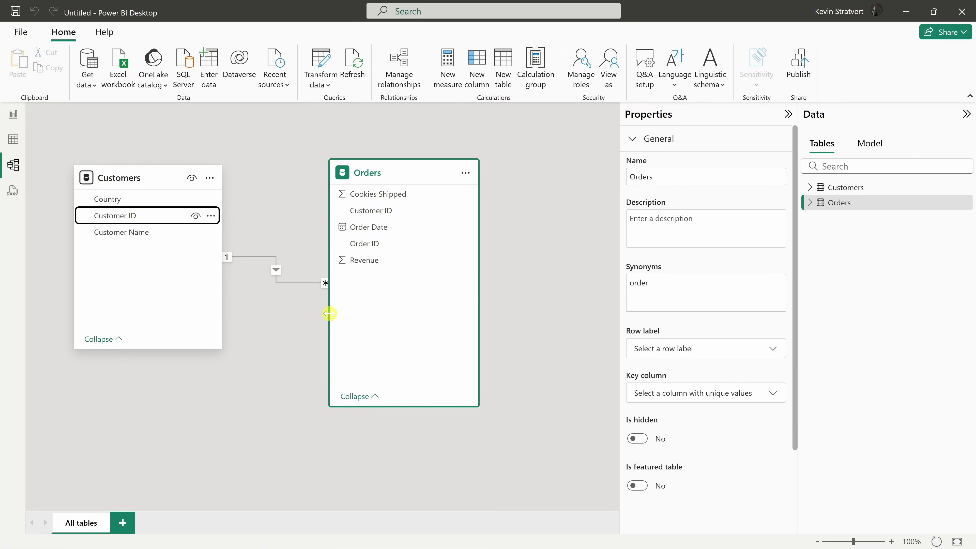
{"action": "left_click_drag", "start_coordinate": [152, 214], "coordinate": [389, 211]}
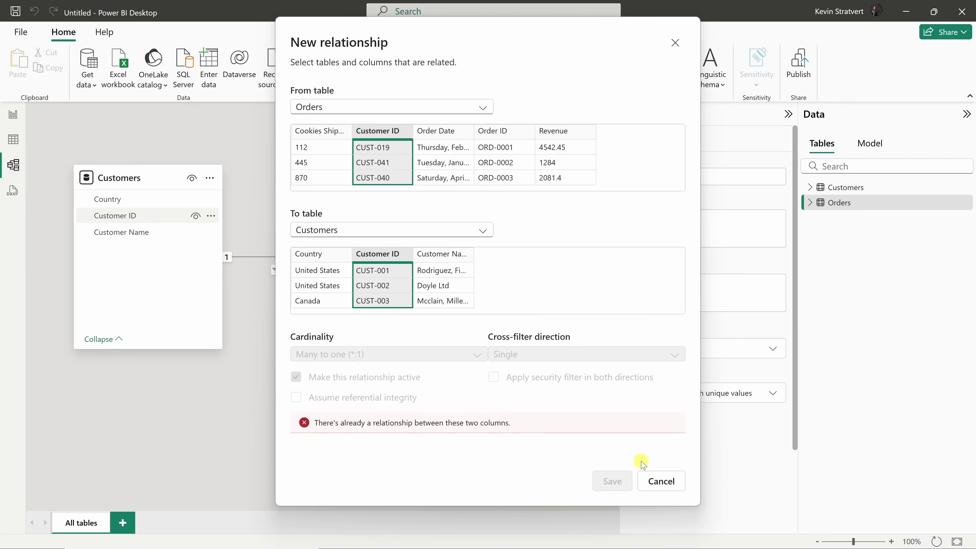
{"action": "left_click", "coordinate": [660, 481]}
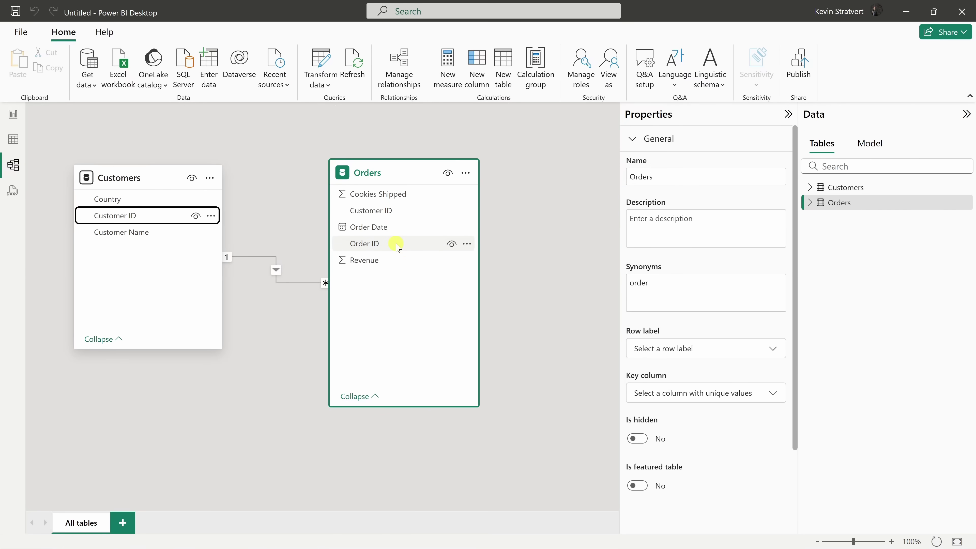
Add a line chart to the report page with Order Date on the X-axis and Cookies Shipped on the Y-axis.
{"action": "left_click", "coordinate": [13, 115]}
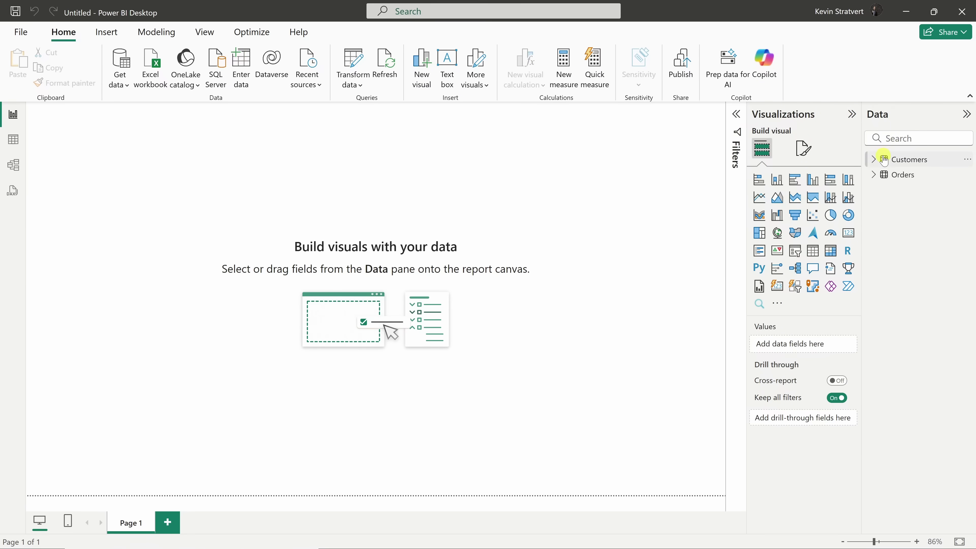
{"action": "left_click", "coordinate": [873, 175]}
{"action": "left_click", "coordinate": [873, 159]}
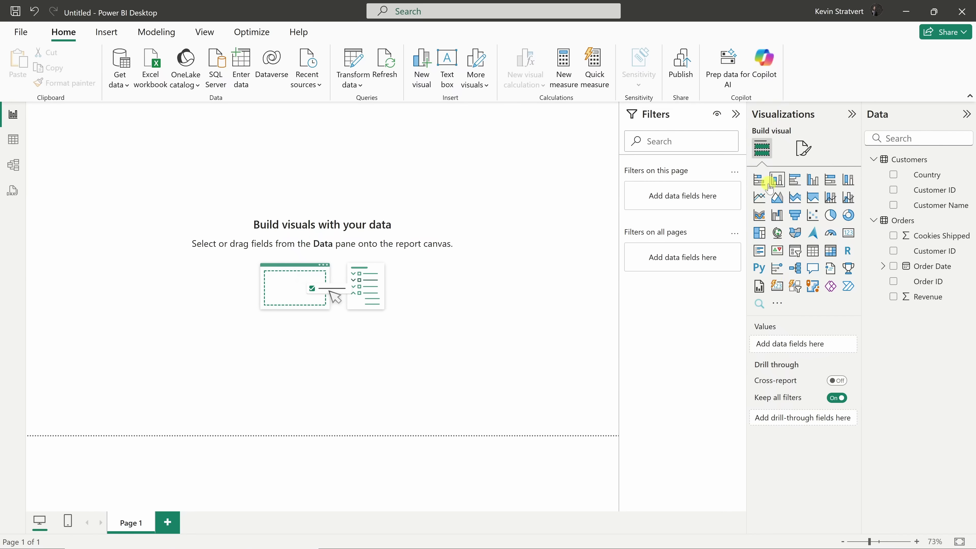
{"action": "left_click", "coordinate": [760, 198]}
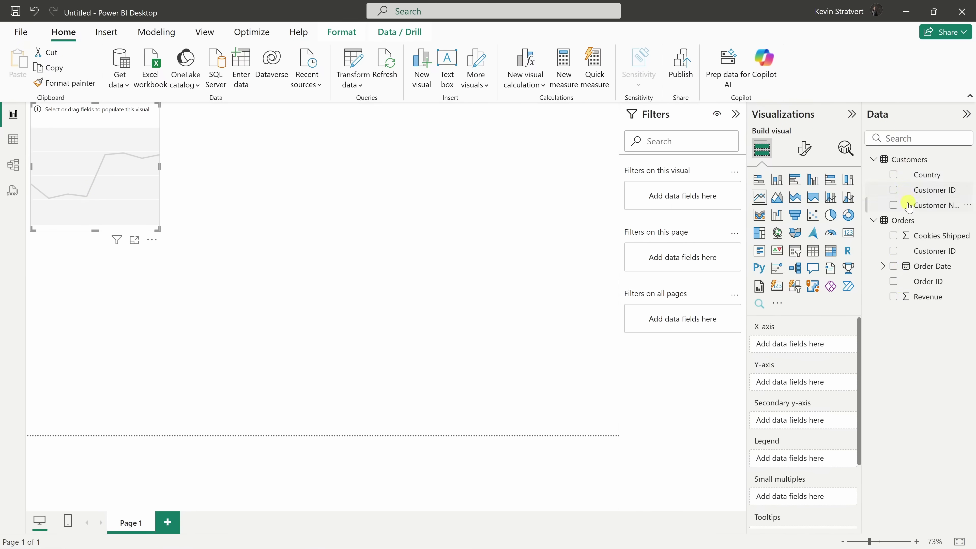
{"action": "left_click_drag", "start_coordinate": [920, 269], "coordinate": [788, 349]}
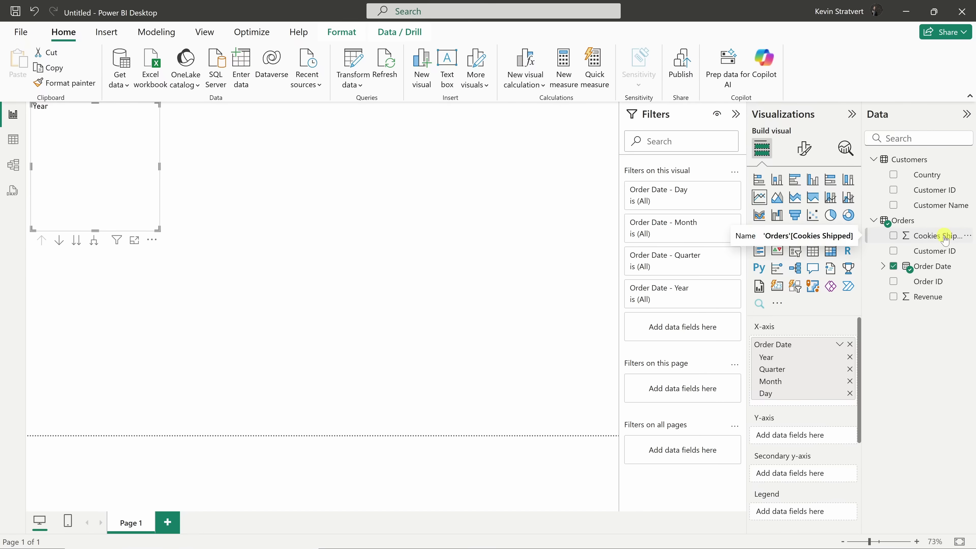
{"action": "mouse_move", "coordinate": [944, 239]}
{"action": "left_mouse_down"}
{"action": "mouse_move", "coordinate": [802, 296]}
{"action": "mouse_move", "coordinate": [797, 438]}
{"action": "left_mouse_up"}
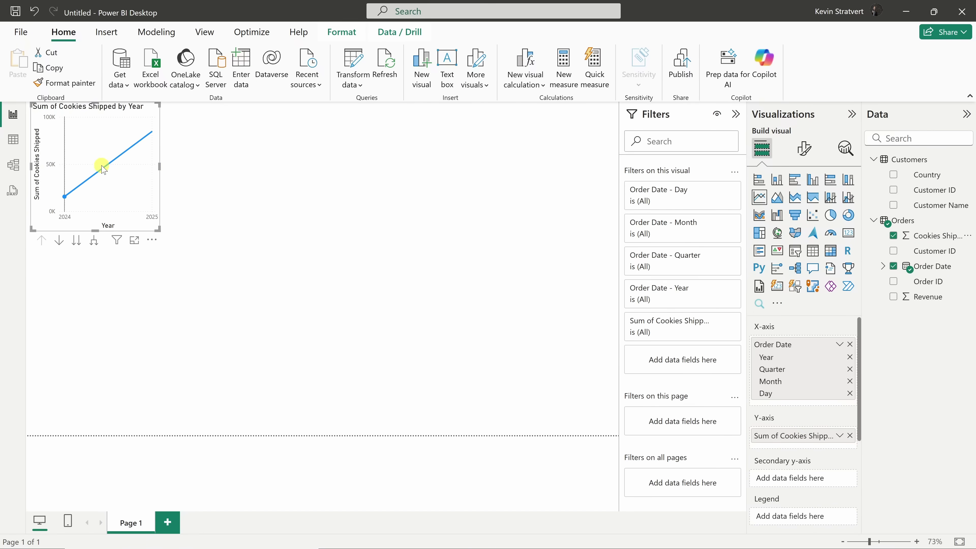
Fit the line chart into the page's upper-left corner and expand its date hierarchy down to the day level.
{"action": "mouse_move", "coordinate": [110, 181]}
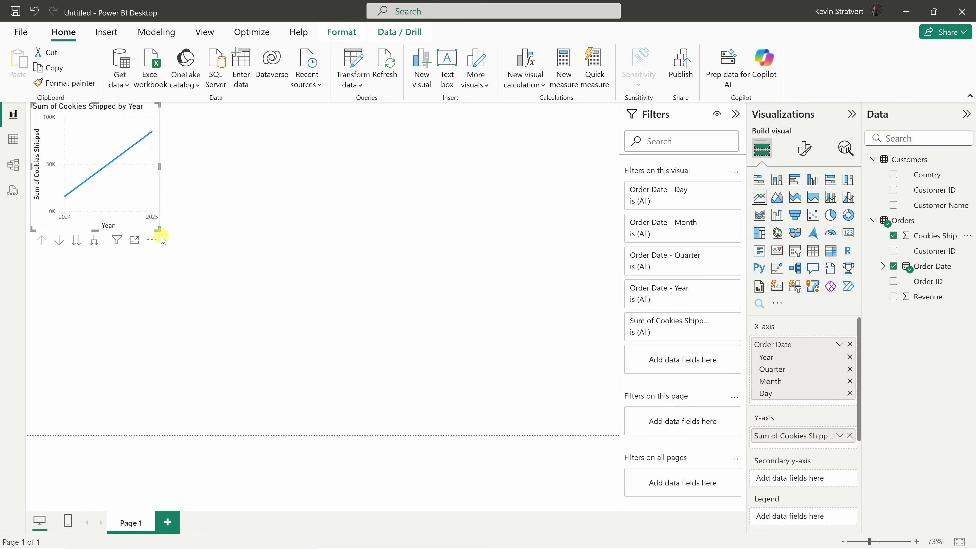
{"action": "left_click_drag", "start_coordinate": [157, 227], "coordinate": [120, 207]}
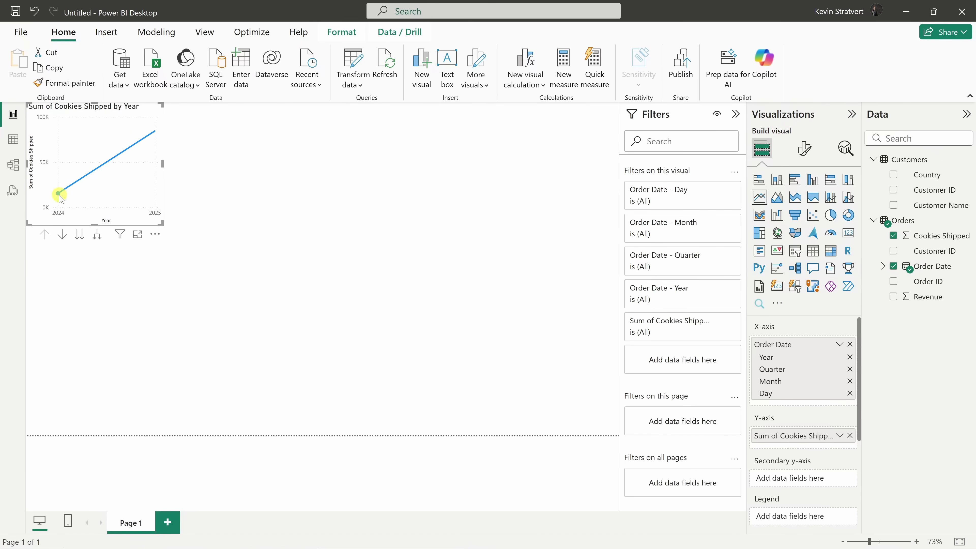
{"action": "left_click", "coordinate": [97, 234]}
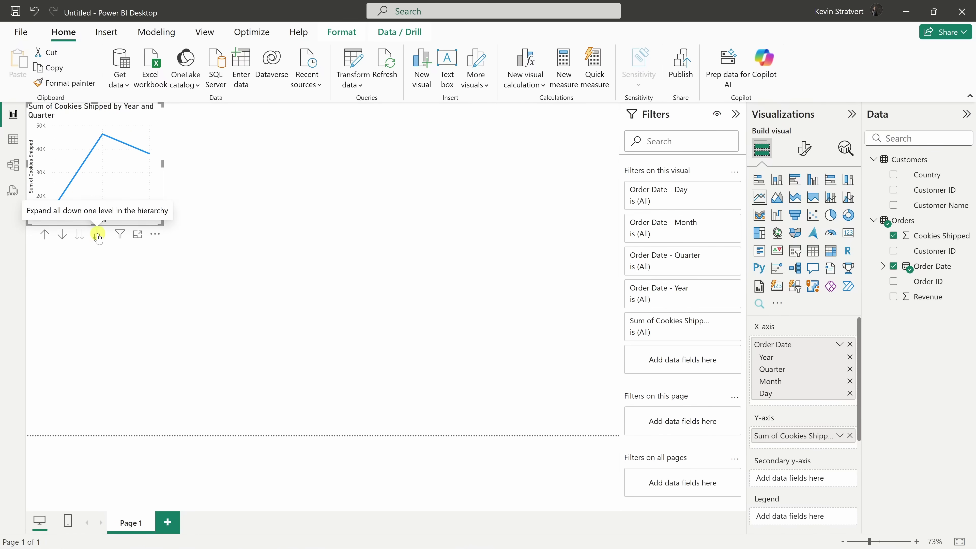
{"action": "left_click", "coordinate": [97, 234]}
{"action": "left_click", "coordinate": [98, 234]}
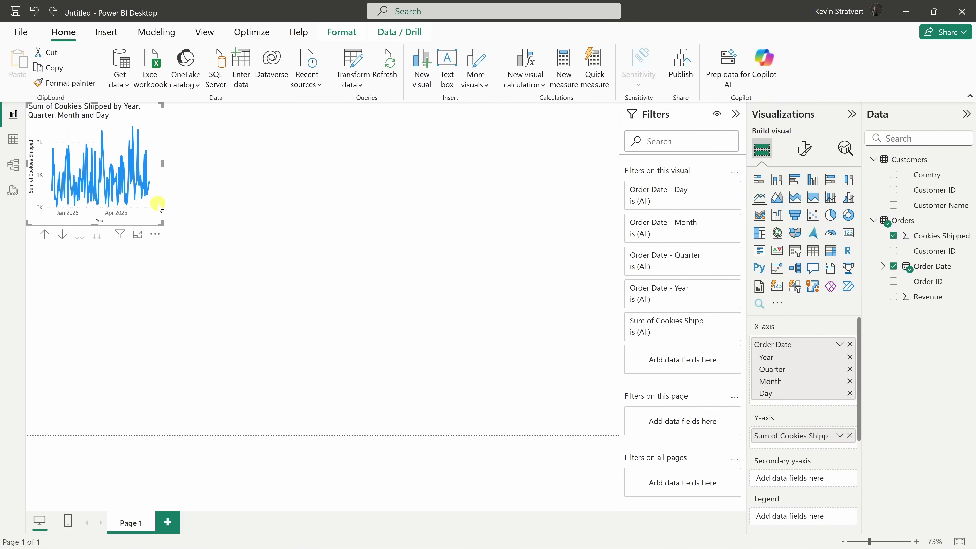
{"action": "left_click", "coordinate": [173, 269]}
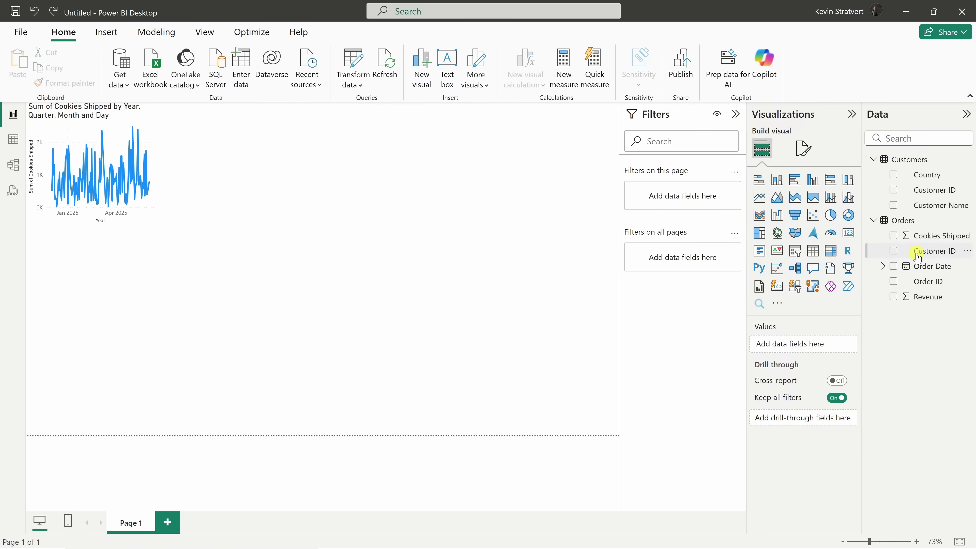
Add a Revenue visual below the line chart and convert it to a card.
{"action": "left_click", "coordinate": [894, 297]}
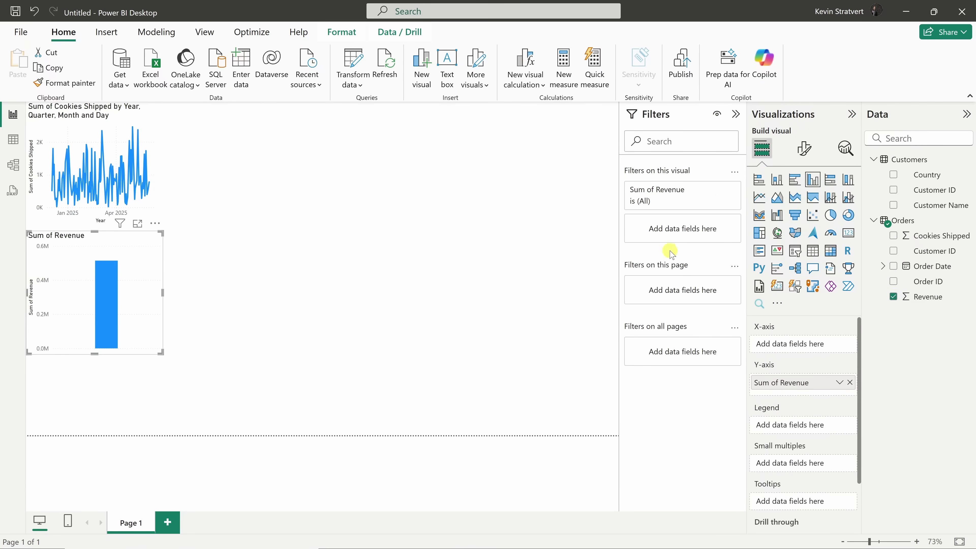
{"action": "left_click", "coordinate": [99, 321]}
{"action": "left_click", "coordinate": [849, 235]}
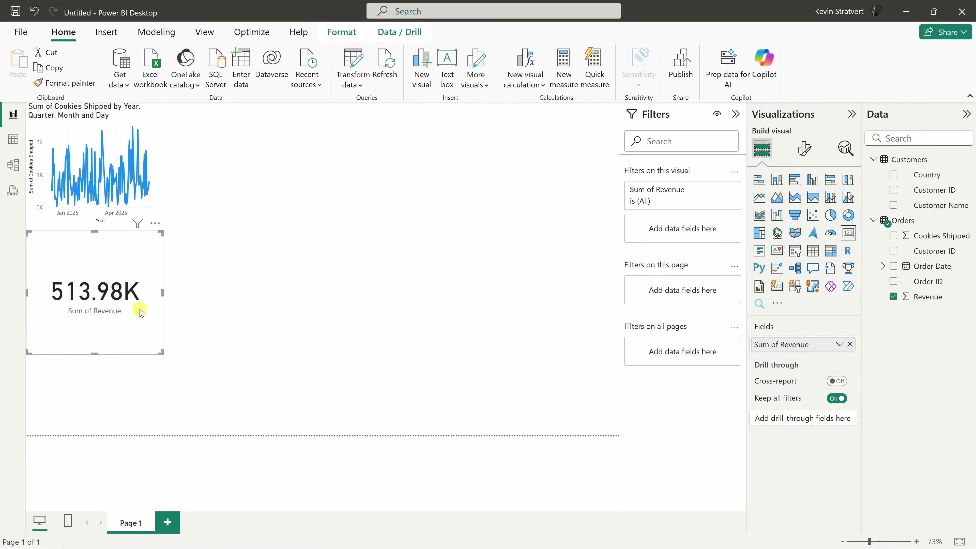
{"action": "left_click", "coordinate": [216, 323]}
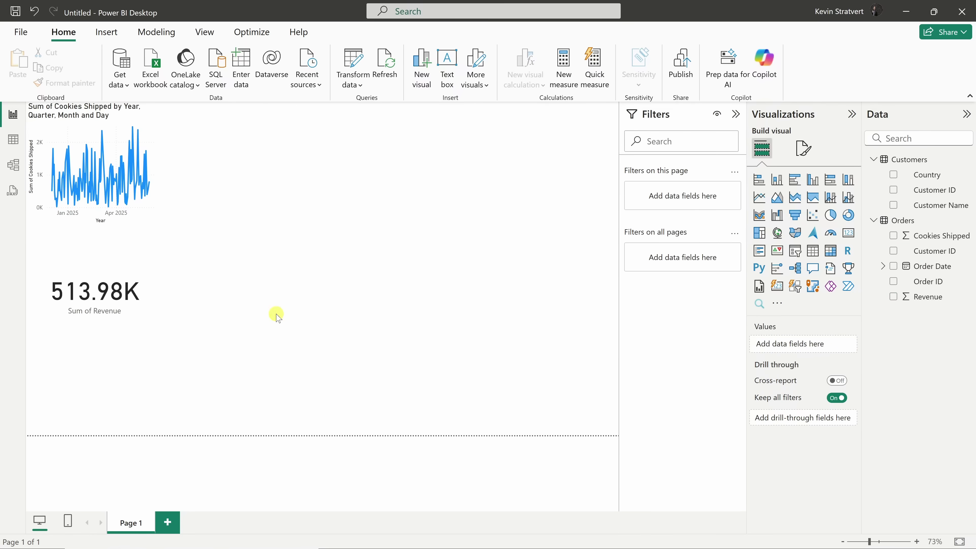
Add a table visual listing Customer Name below the revenue card and look through its rows.
{"action": "left_click", "coordinate": [893, 206]}
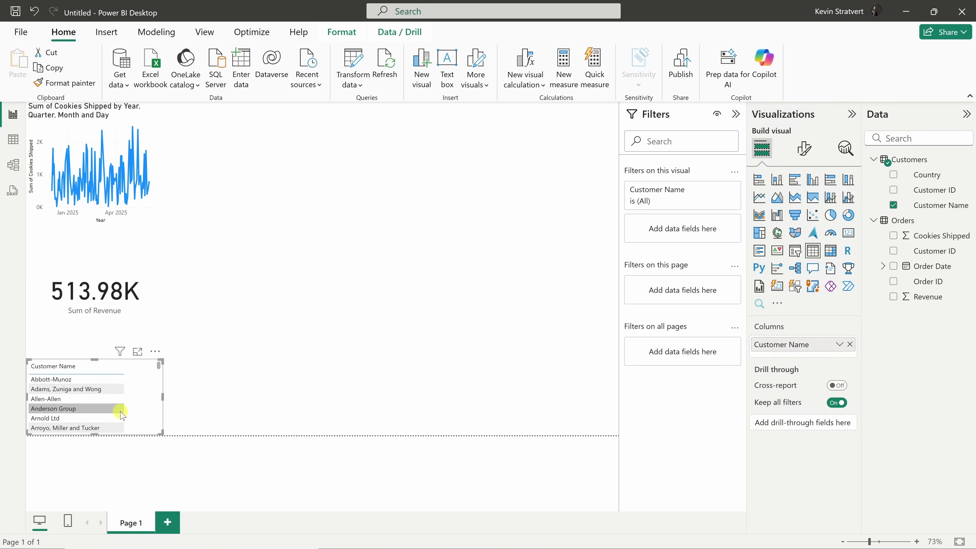
{"action": "scroll", "coordinate": [107, 396], "scroll_direction": "down", "scroll_amount": 1}
{"action": "scroll", "coordinate": [106, 398], "scroll_direction": "up", "scroll_amount": 1}
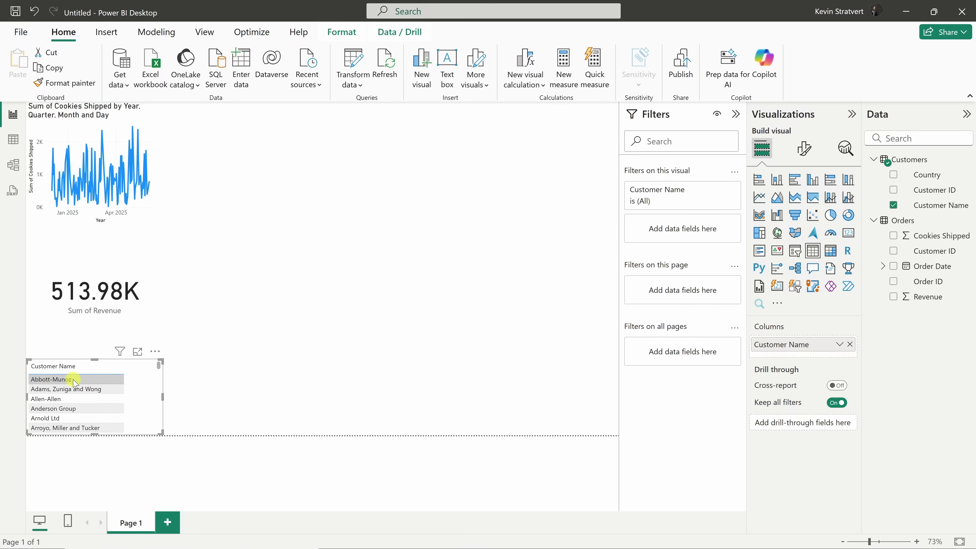
Cross-filter the line chart and revenue card by the first four customers in the table, and clear the selection.
{"action": "left_click", "coordinate": [74, 381]}
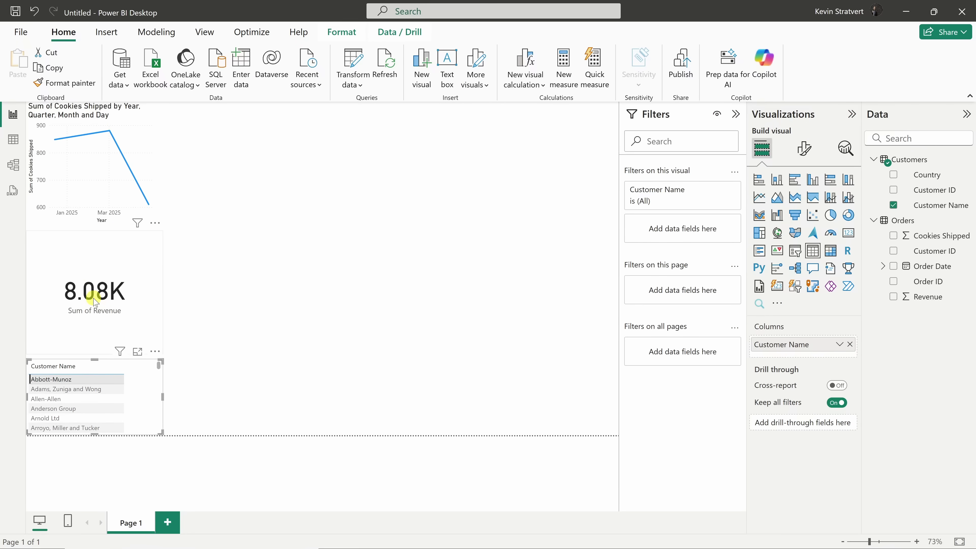
{"action": "left_click", "coordinate": [72, 391], "text": "ctrl"}
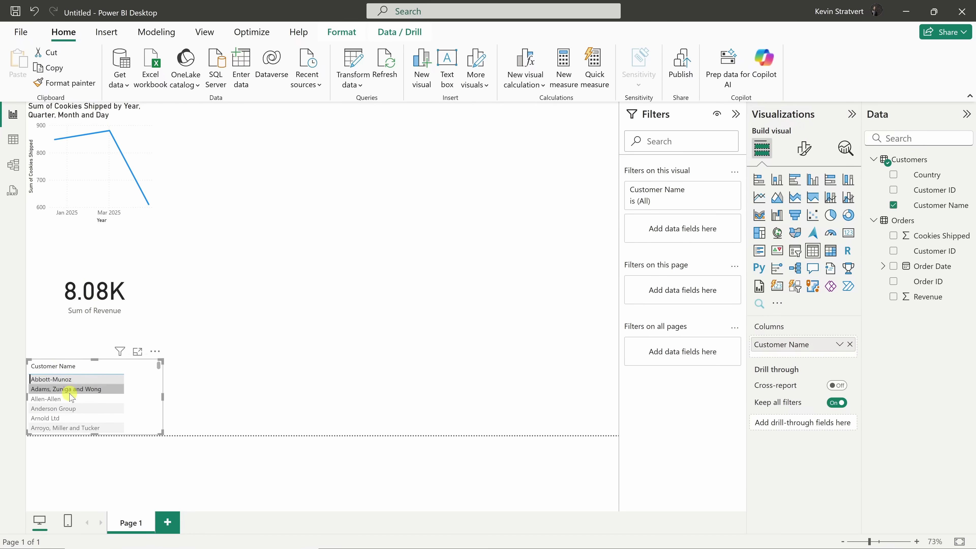
{"action": "left_click", "coordinate": [70, 399], "text": "ctrl"}
{"action": "left_click", "coordinate": [75, 409], "text": "ctrl"}
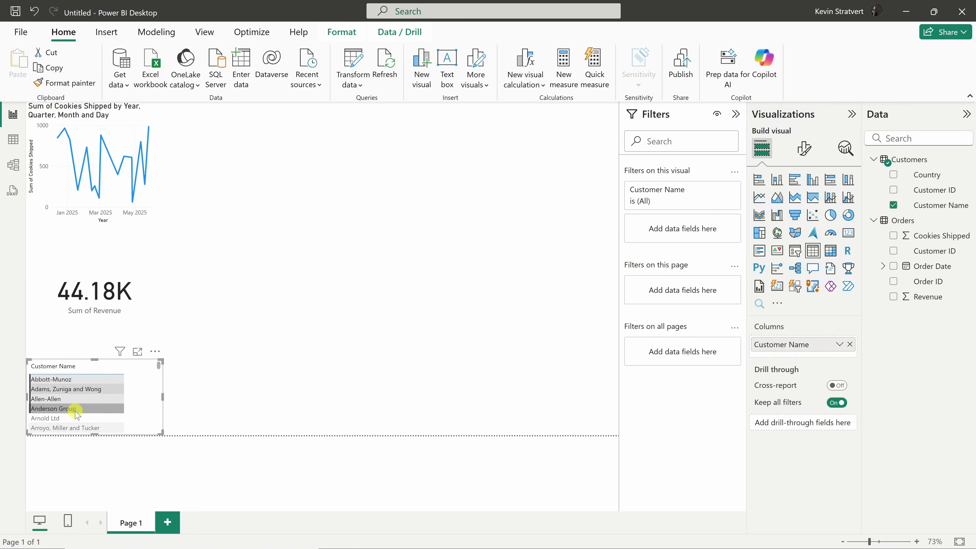
{"action": "left_click", "coordinate": [144, 389]}
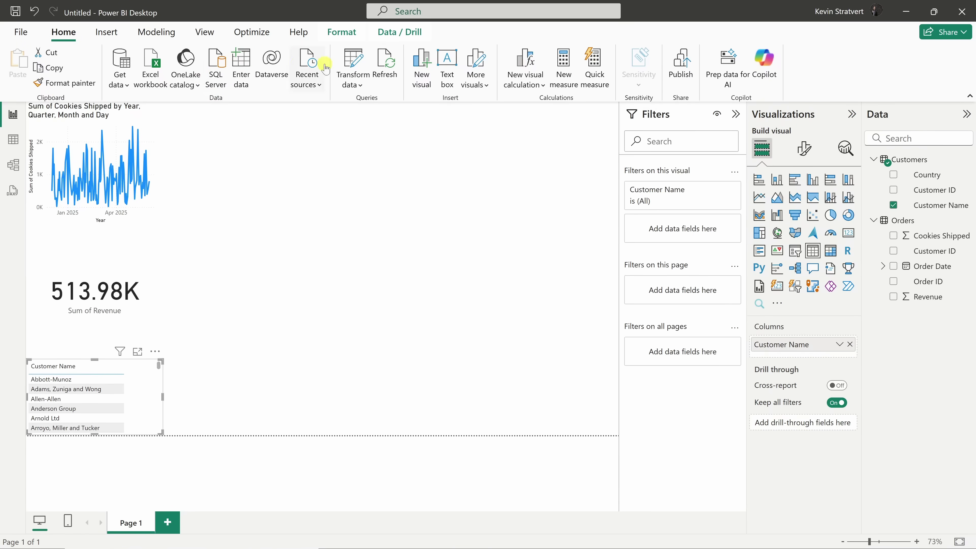
Start publishing the report and save it in Documents as Kevin Cookie Company Dashboard.
{"action": "left_click", "coordinate": [684, 66]}
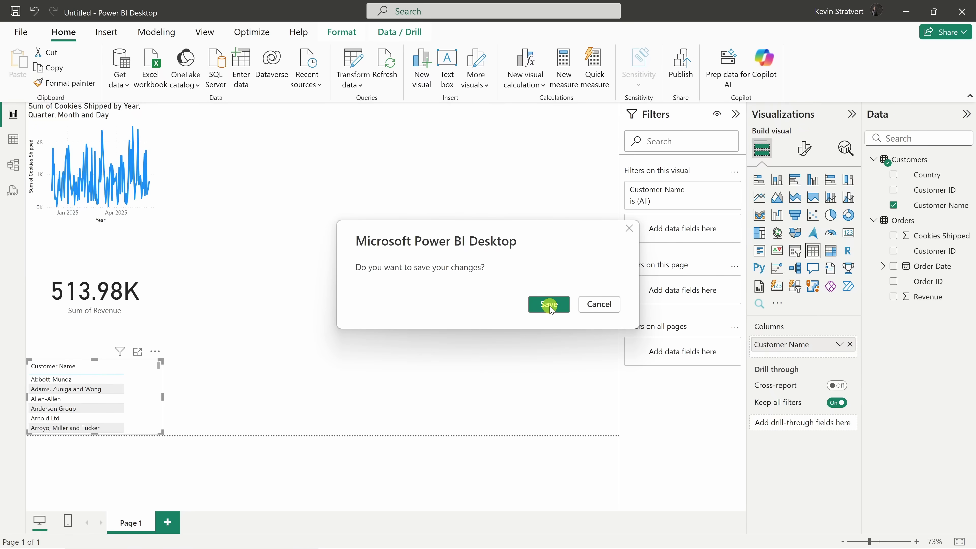
{"action": "left_click", "coordinate": [548, 305]}
{"action": "left_click", "coordinate": [432, 199]}
{"action": "type", "text": "Kevin Cookie Company Dashboard"}
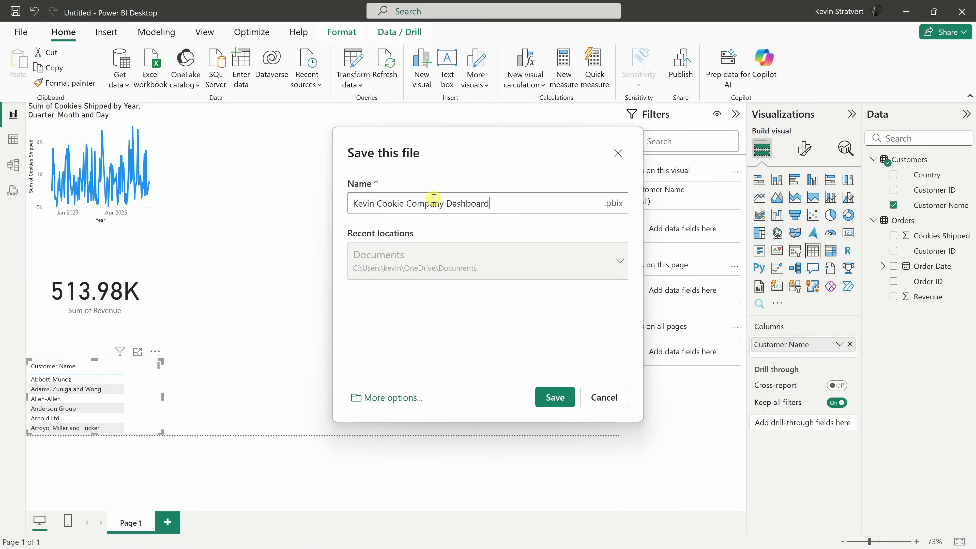
{"action": "left_click", "coordinate": [555, 397]}
Publish the report to My workspace and open the published copy in the Power BI web service.
{"action": "left_click", "coordinate": [388, 247]}
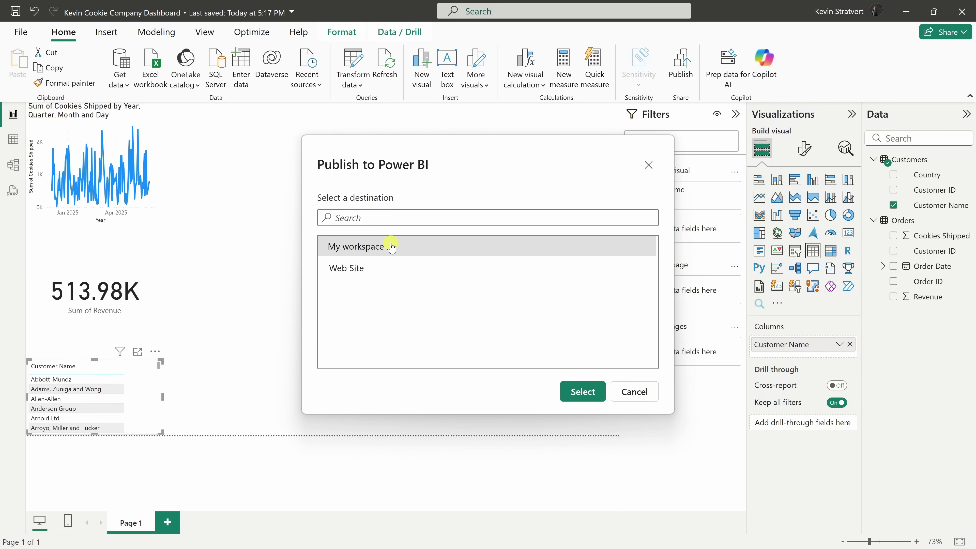
{"action": "left_click", "coordinate": [580, 393]}
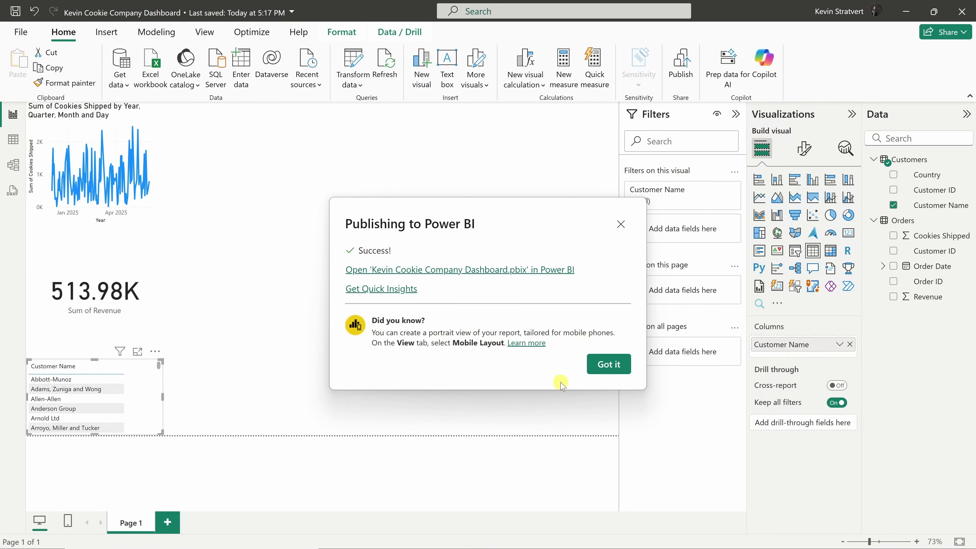
{"action": "left_click", "coordinate": [474, 270]}
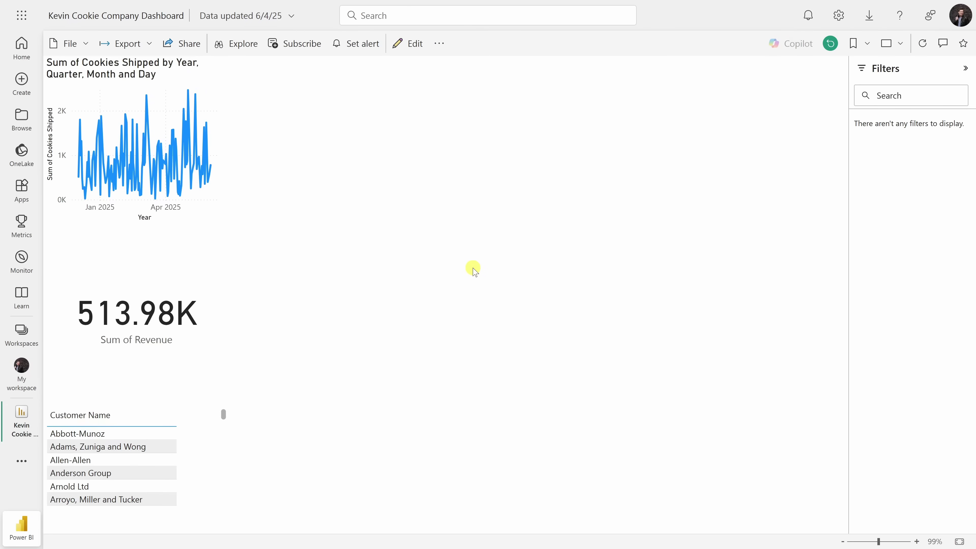
Examine the published report's file and export options, and open its link-sharing options.
{"action": "left_click", "coordinate": [82, 43]}
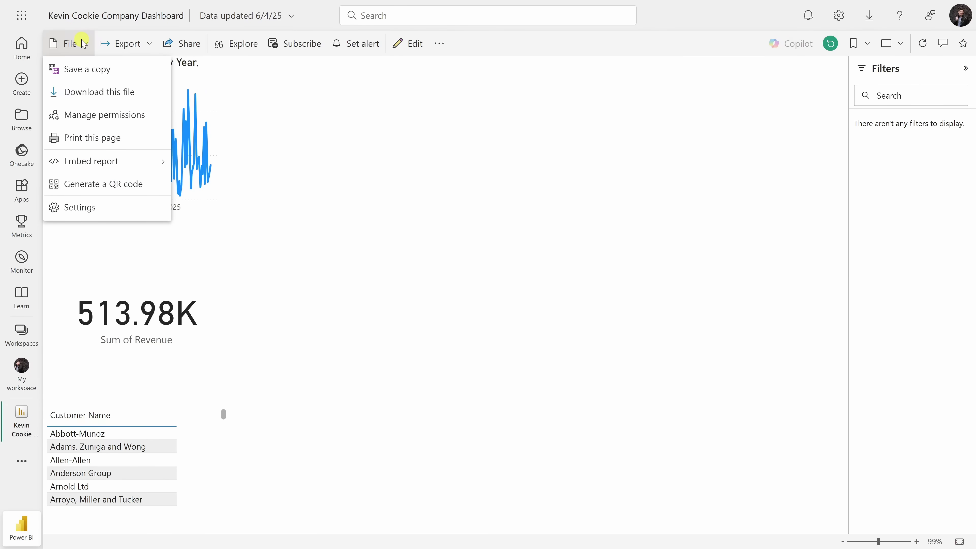
{"action": "mouse_move", "coordinate": [131, 161]}
{"action": "left_click", "coordinate": [149, 44]}
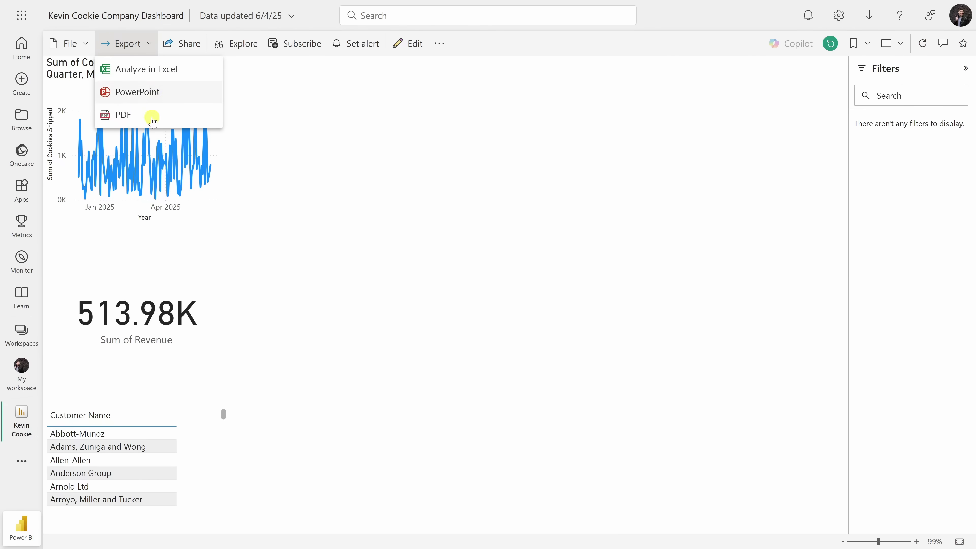
{"action": "left_click", "coordinate": [183, 42]}
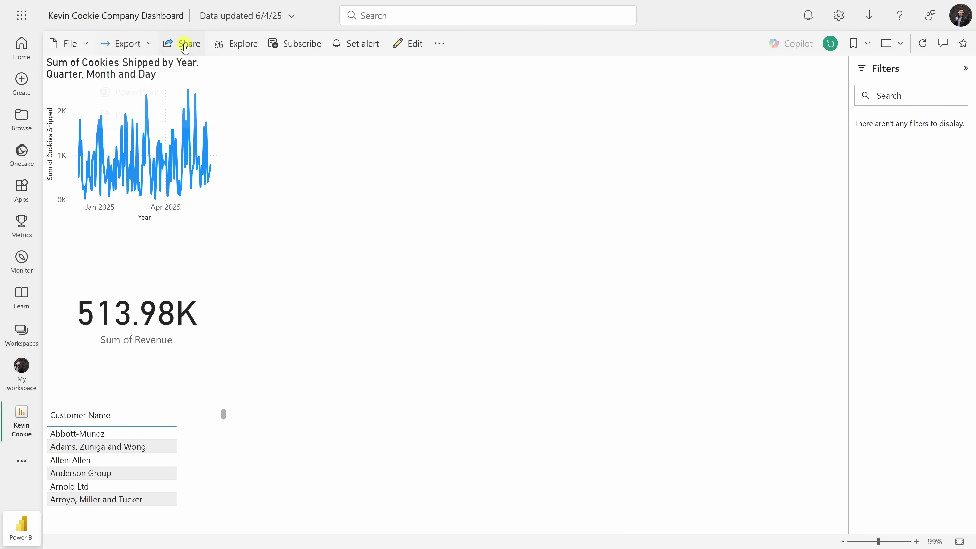
{"action": "left_click", "coordinate": [185, 44]}
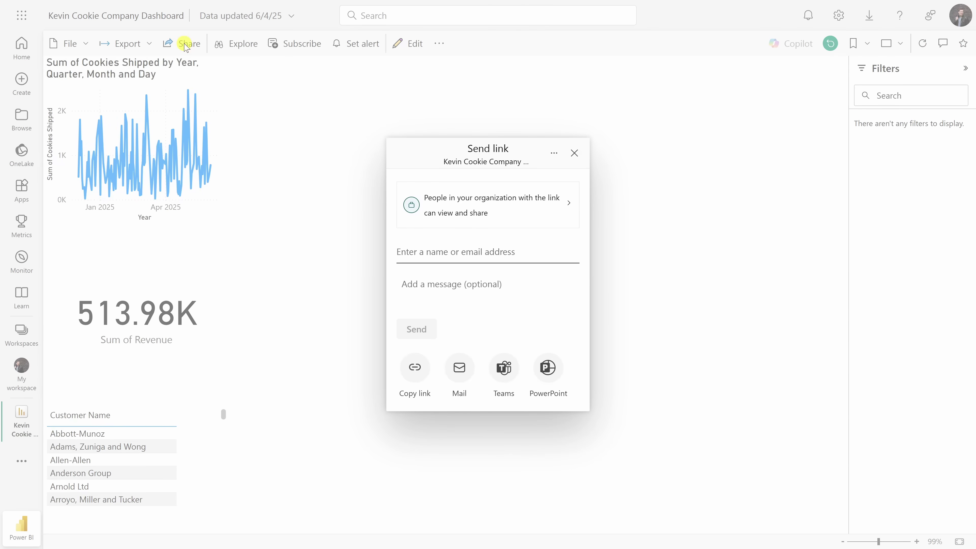